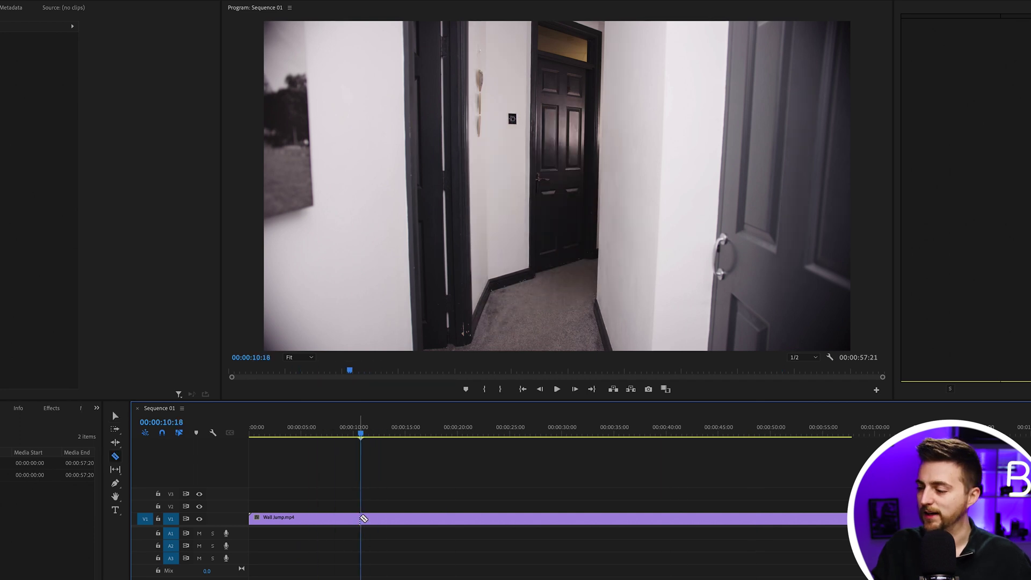
Remove the Wall Jump.mp4 footage before 00:00:10:18 and move the remaining clip to the start of the sequence.
key(v)
drag(363, 518, 351, 519)
drag(263, 474, 253, 473)
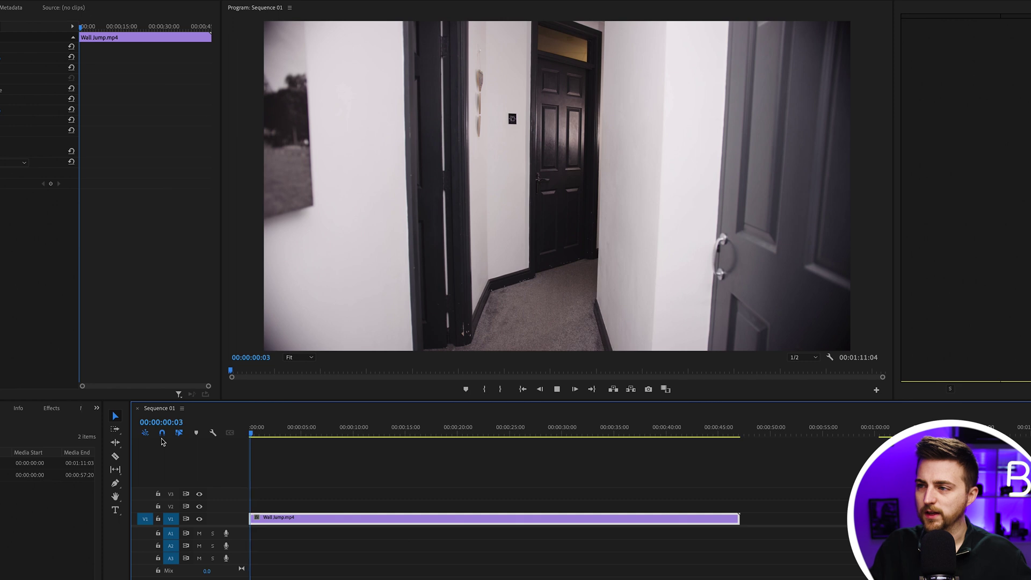
Split the Wall Jump.mp4 clip at 00:00:05:06, where the man is in mid-air against the wall.
key(=)
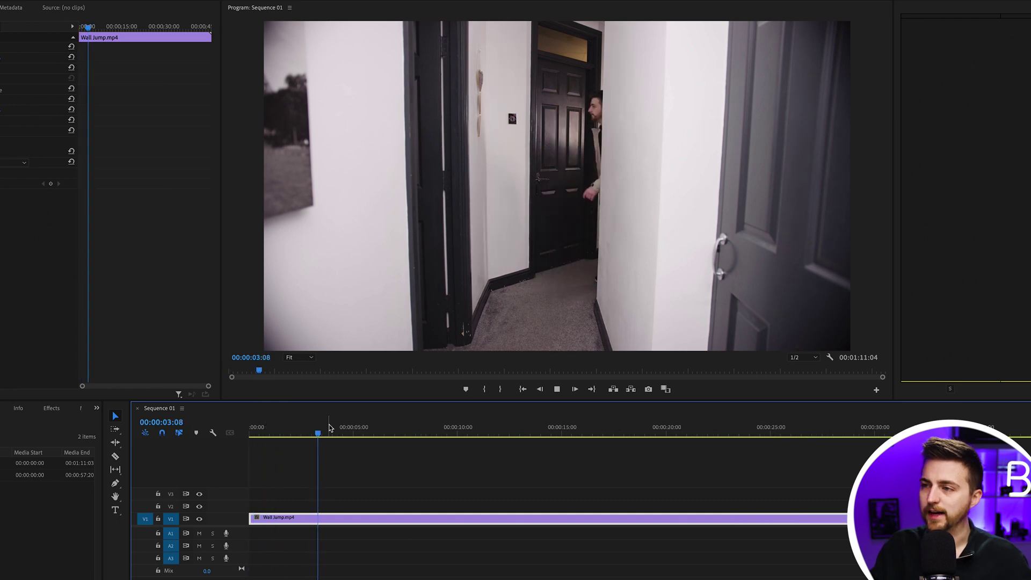
key(space)
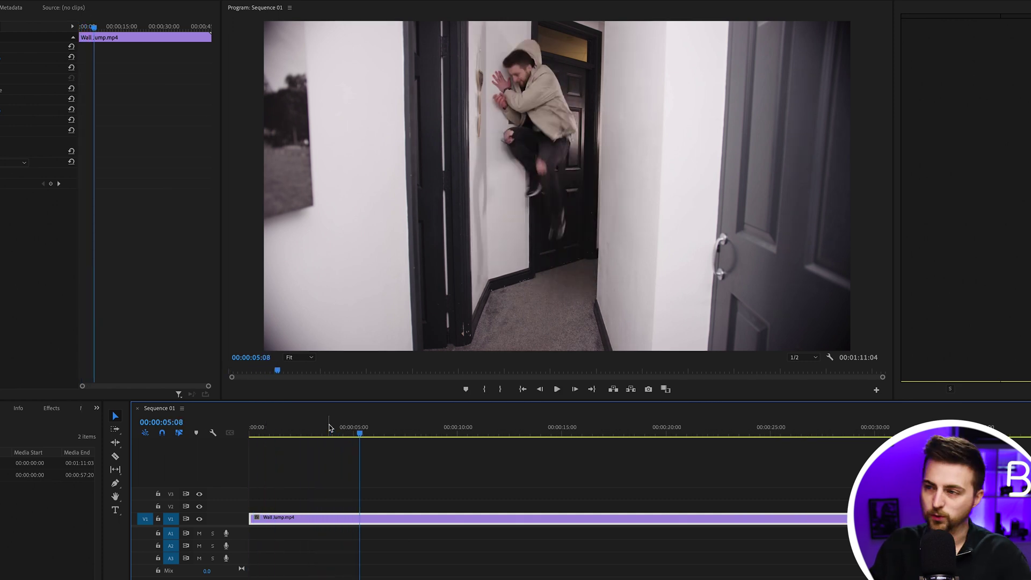
key(Left)
key(Left)
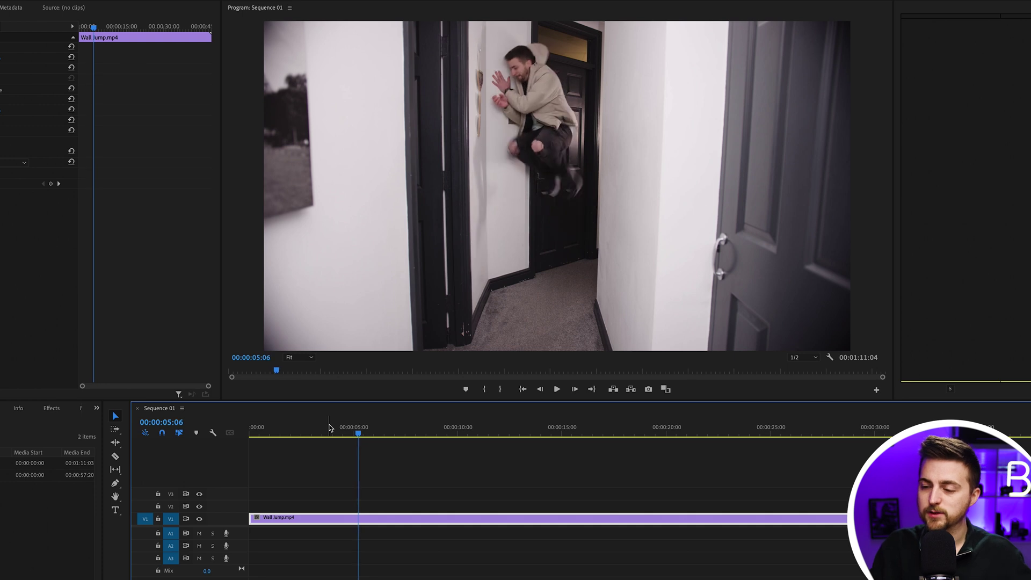
click(358, 517)
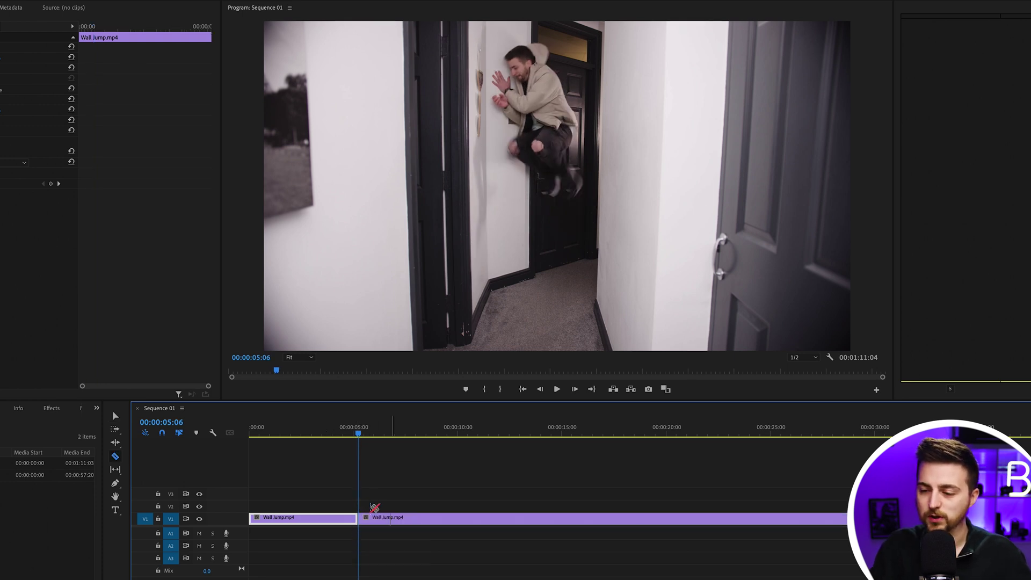
key(v)
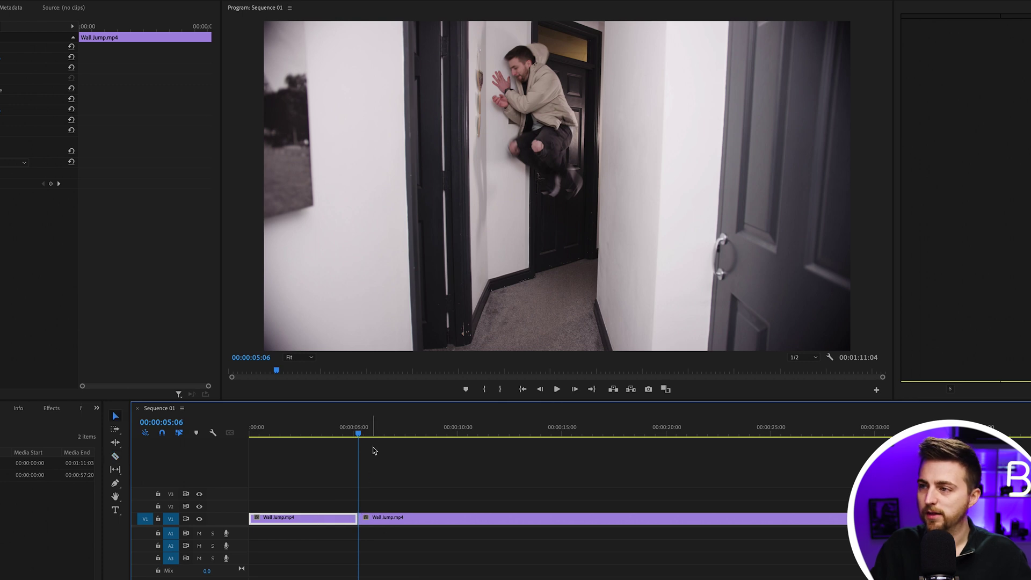
Split the clip at 00:00:20:17, where the clothes hang in mid-air, delete the footage since the jump cut and close the gap.
drag(359, 433, 595, 434)
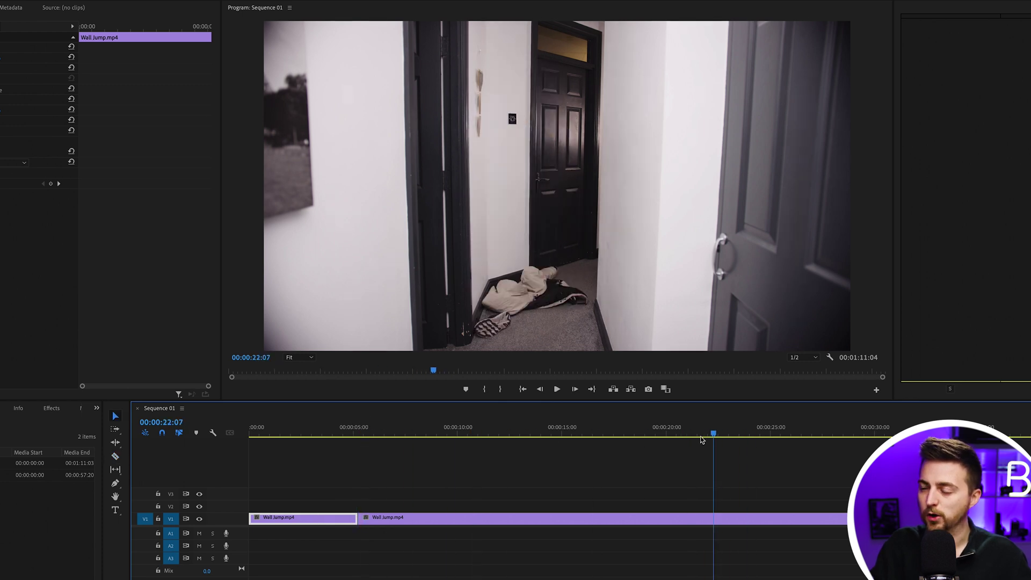
drag(700, 439, 678, 439)
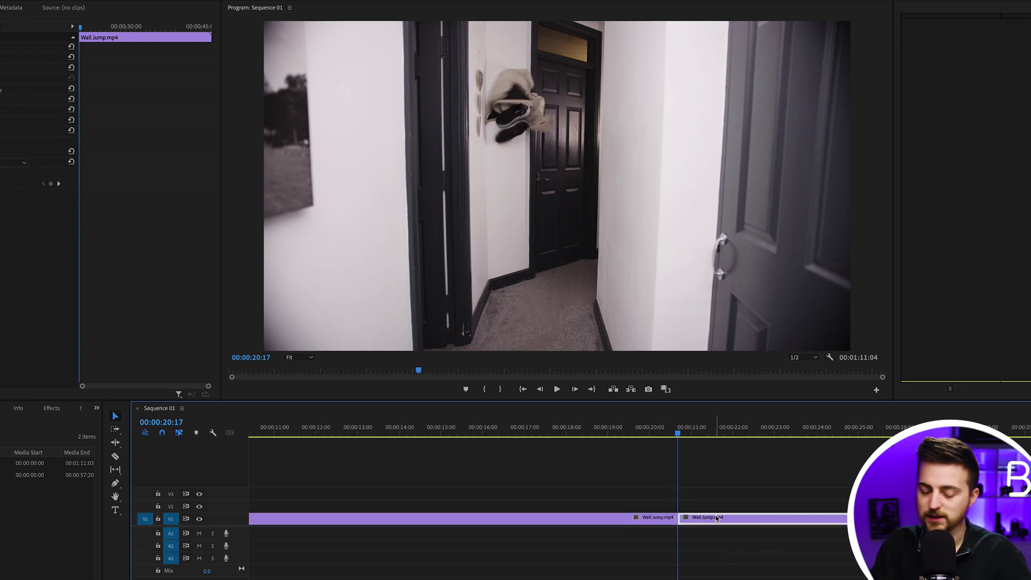
key(Delete)
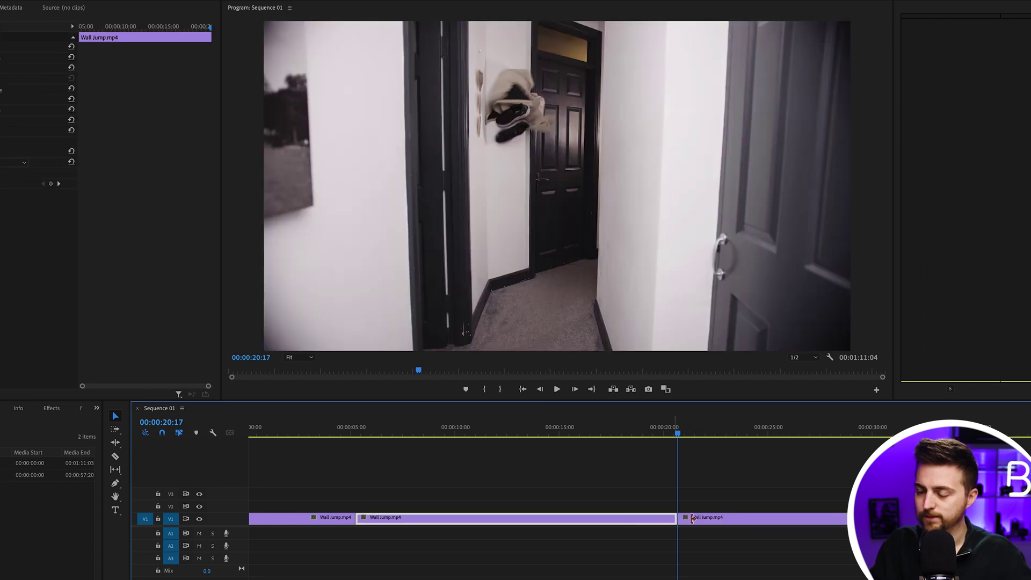
key(Delete)
drag(680, 519, 356, 527)
Remove the footage between about 00:00:08:06 and 00:00:16:21, join the remaining clip to the fallen-clothes clip and play back the cuts.
click(295, 433)
key(space)
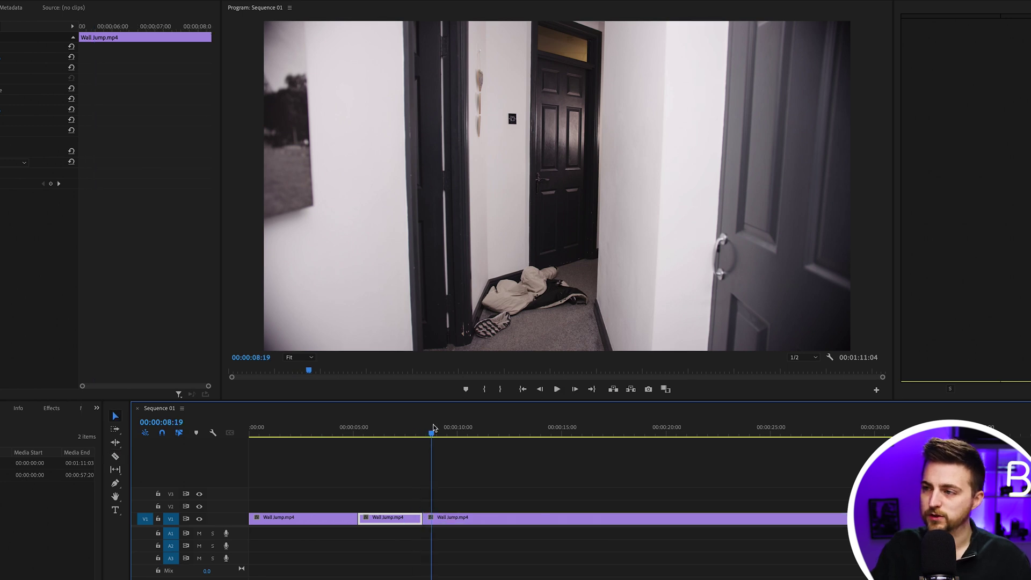
drag(434, 427, 588, 434)
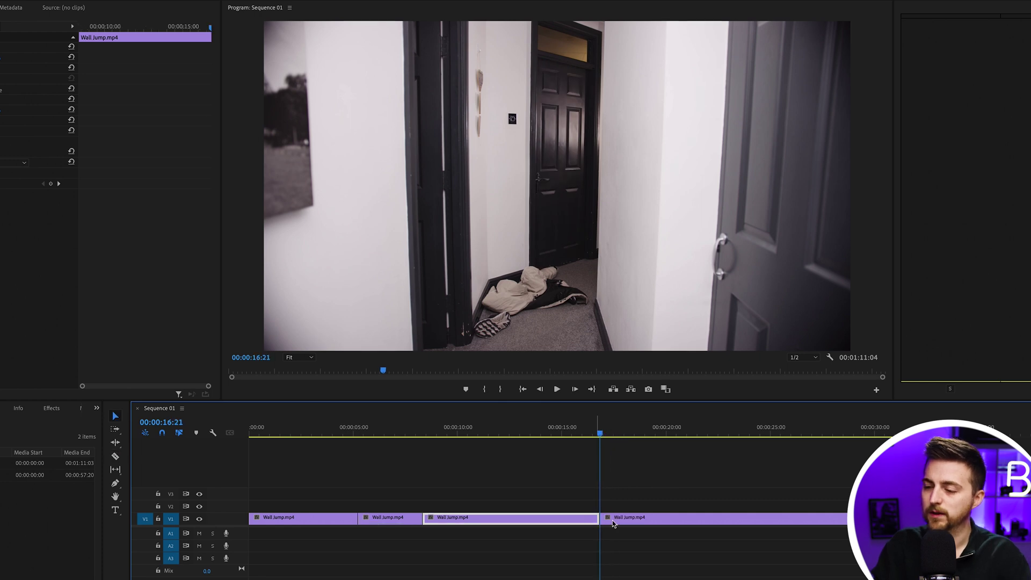
key(=)
drag(640, 522, 379, 527)
key(minus)
drag(434, 430, 300, 430)
key(space)
key(minus)
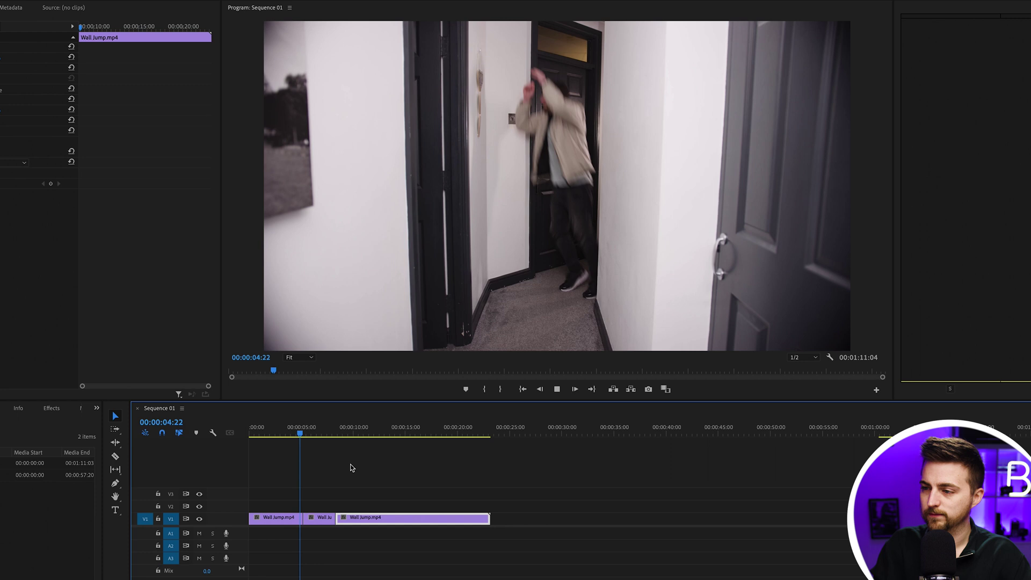
Move the third clip up to track V2 and extend its start earlier so it overlaps the end of the fallen-clothes clip.
key(equal)
key(equal)
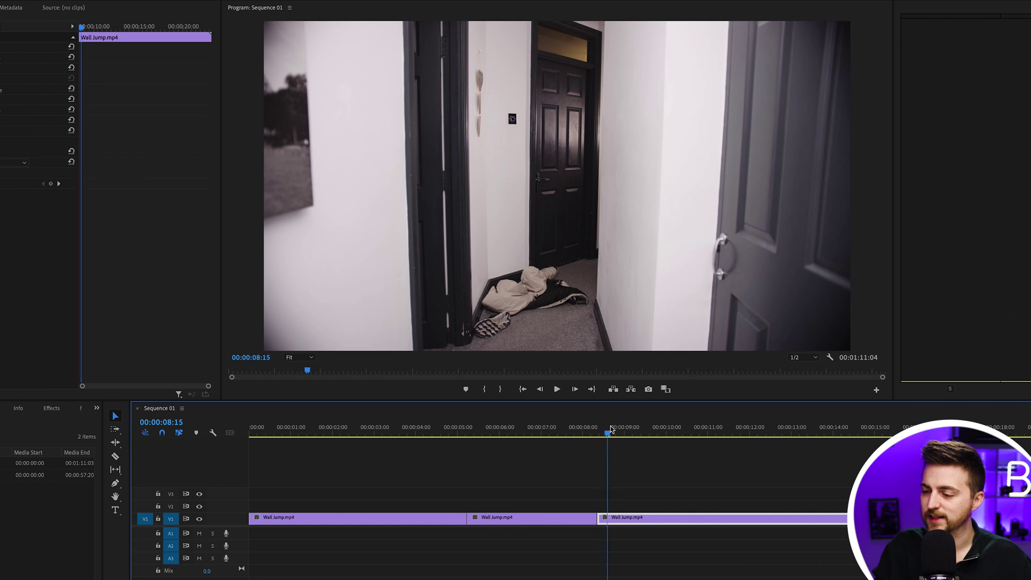
drag(596, 529, 594, 505)
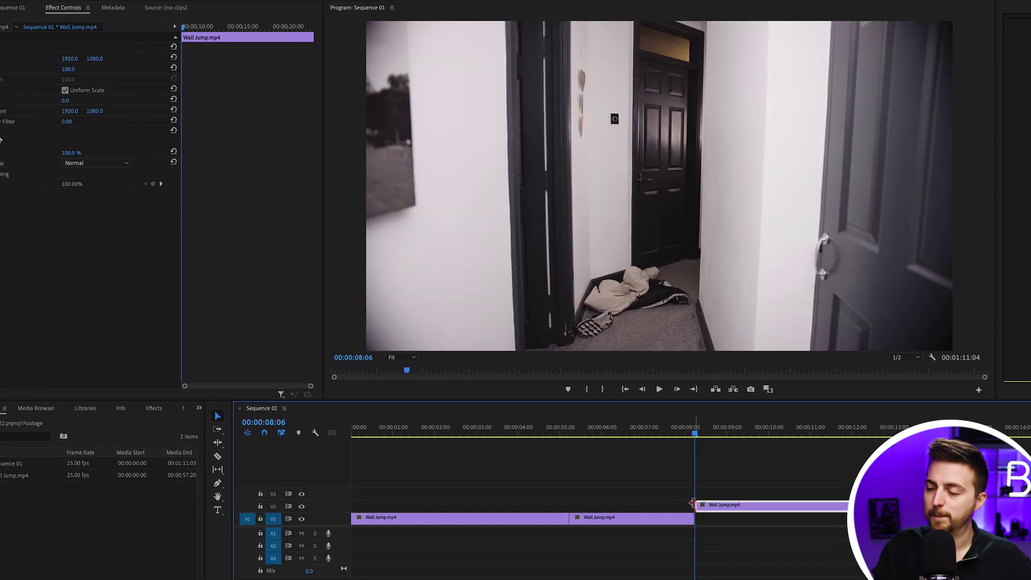
mouse_move(675, 504)
mouse_down()
mouse_move(655, 501)
mouse_move(691, 500)
mouse_up()
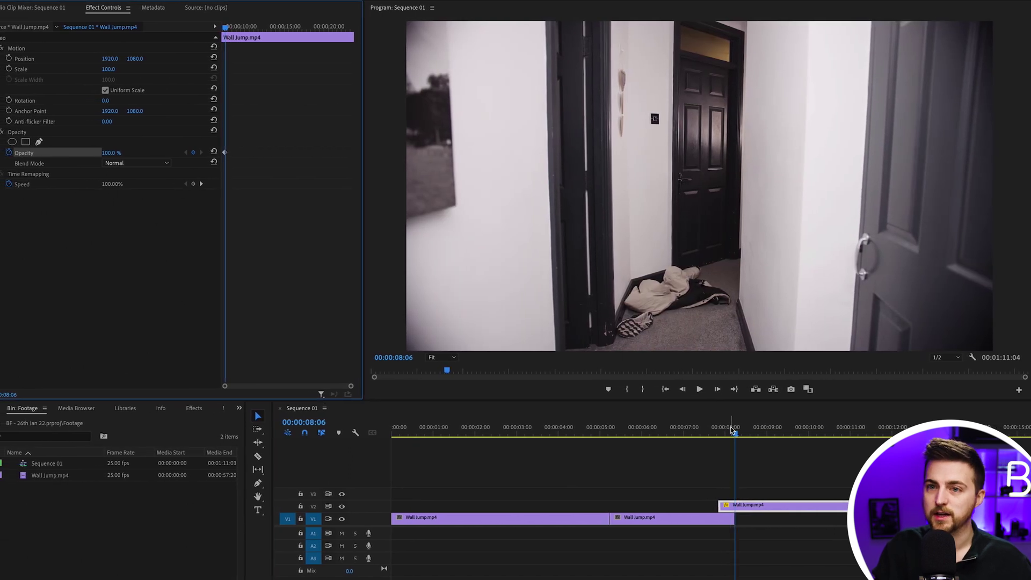
Keyframe the V2 clip's opacity from 0% at 00:00:07:23 to 100% at 00:00:08:06, and shift the clip to start at about 00:00:07:06.
drag(728, 431, 716, 431)
drag(116, 154, 60, 153)
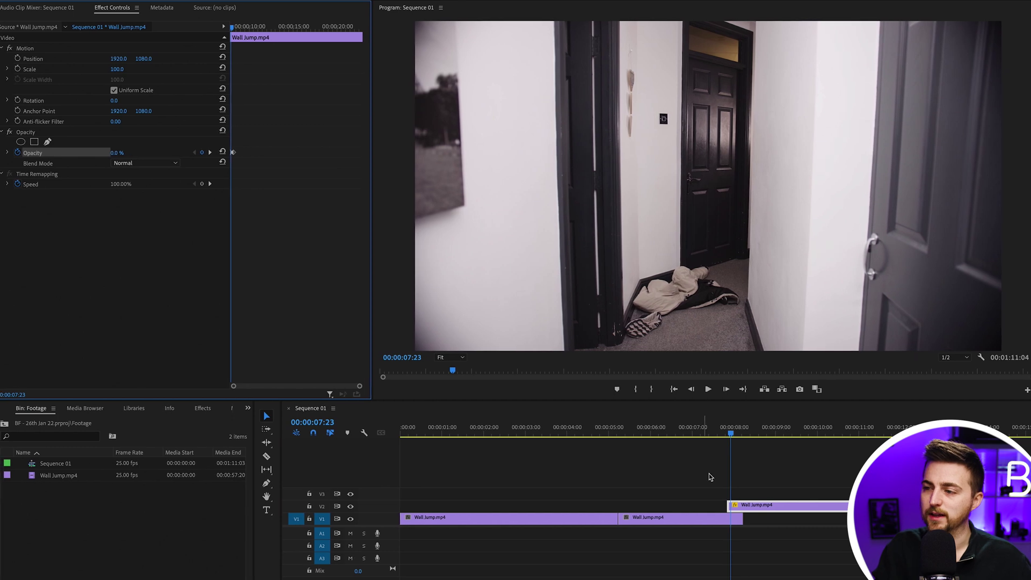
drag(725, 430, 708, 431)
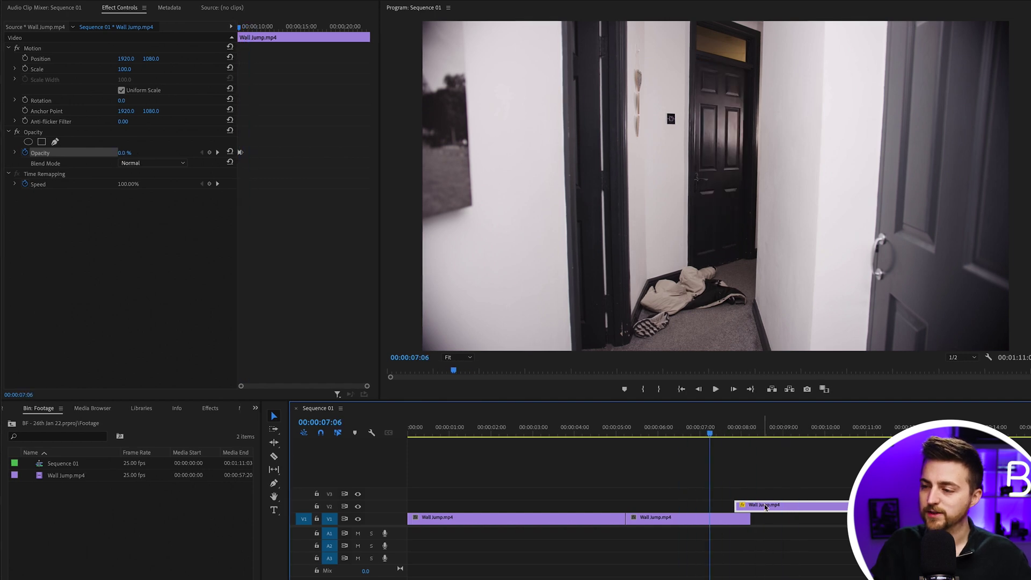
drag(765, 506, 743, 506)
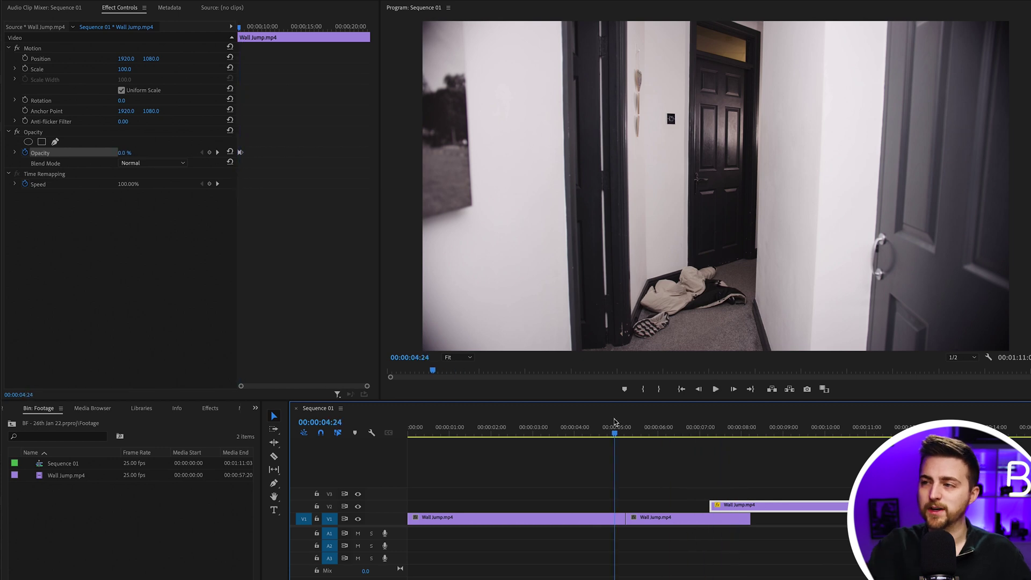
key(space)
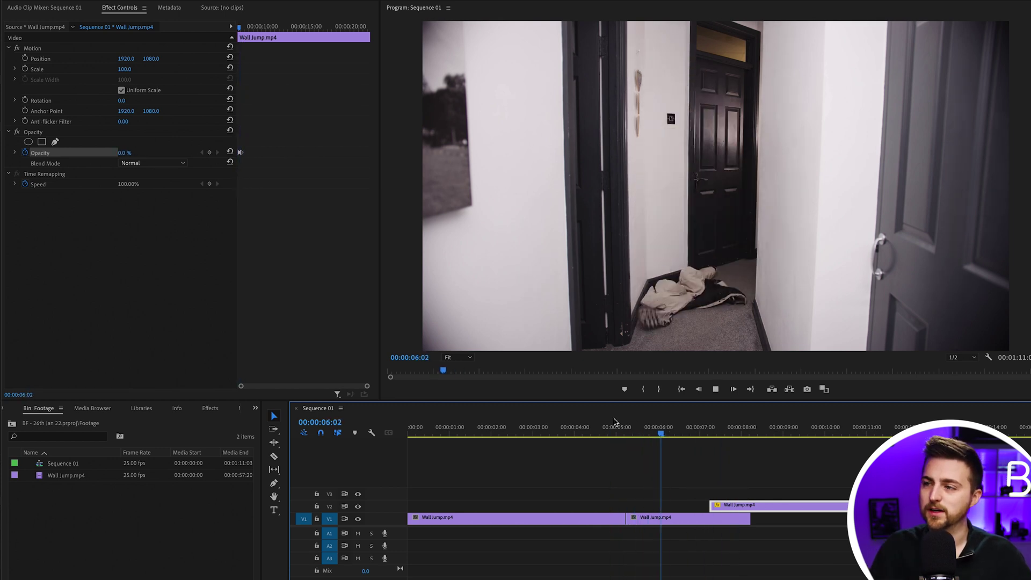
click(614, 422)
key(space)
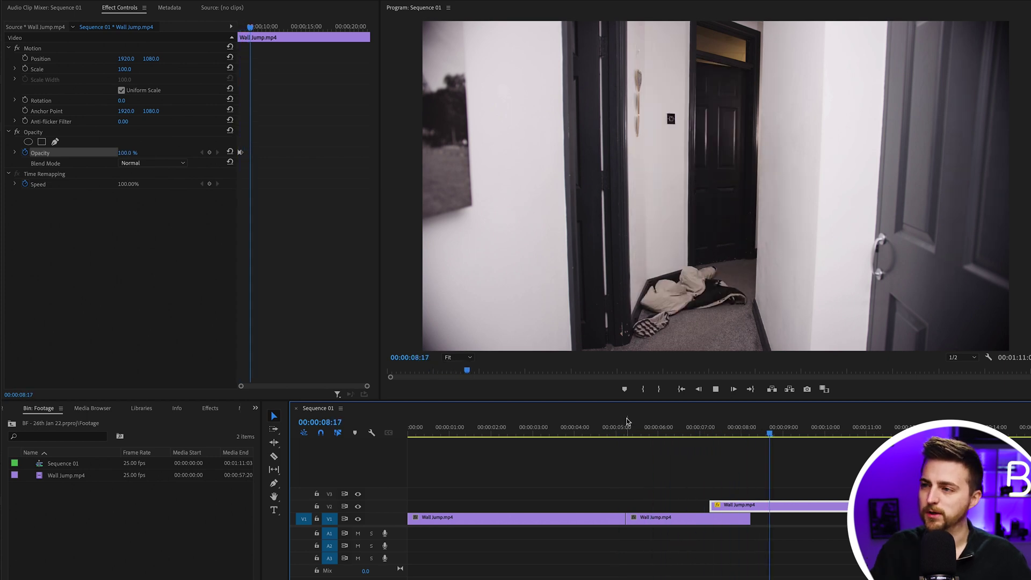
click(867, 433)
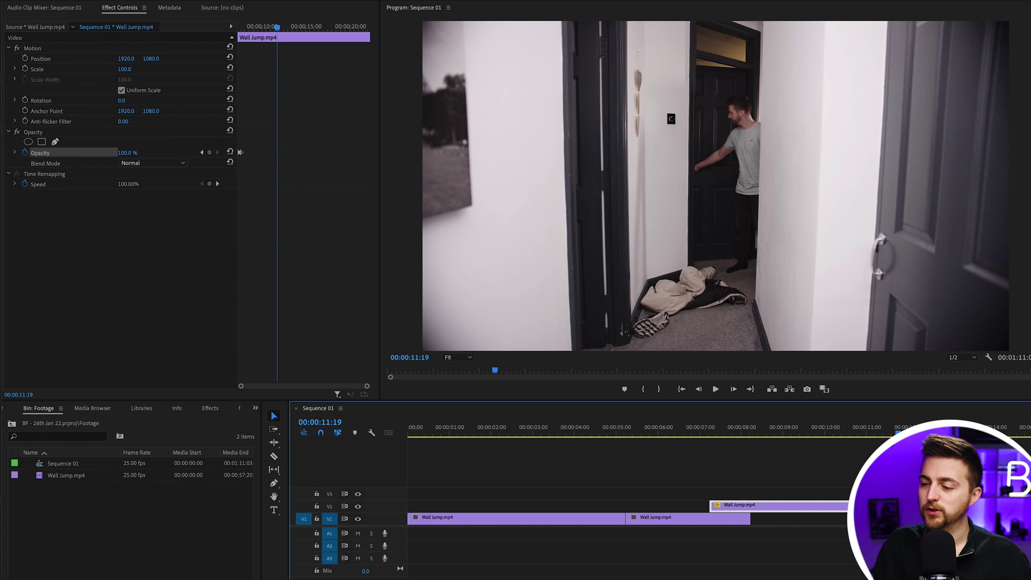
Nest all three Wall Jump.mp4 clips into a sequence named Nested Sequence 01.
drag(825, 477, 520, 522)
drag(804, 485, 534, 527)
right_click(541, 519)
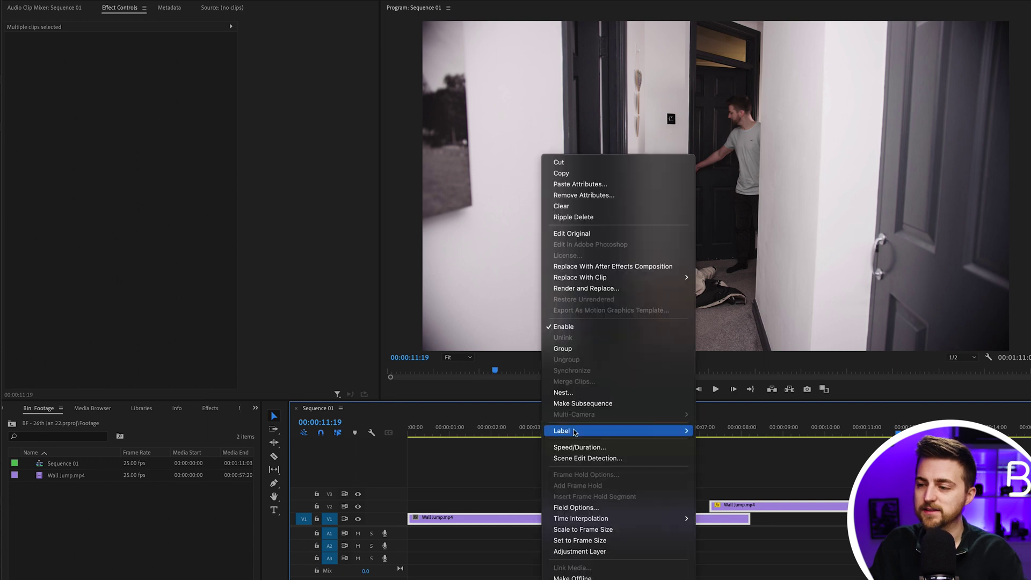
click(575, 388)
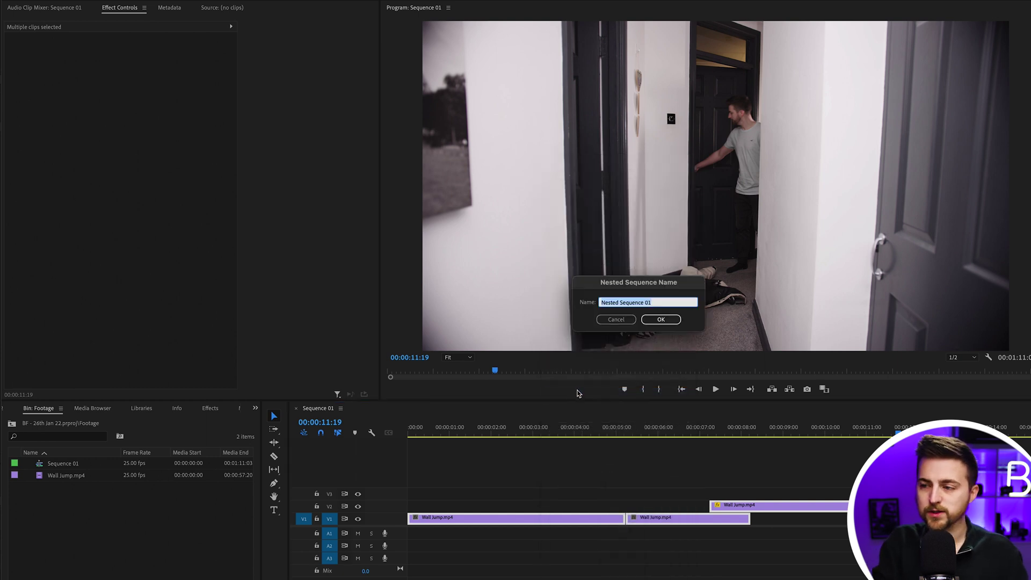
key(Return)
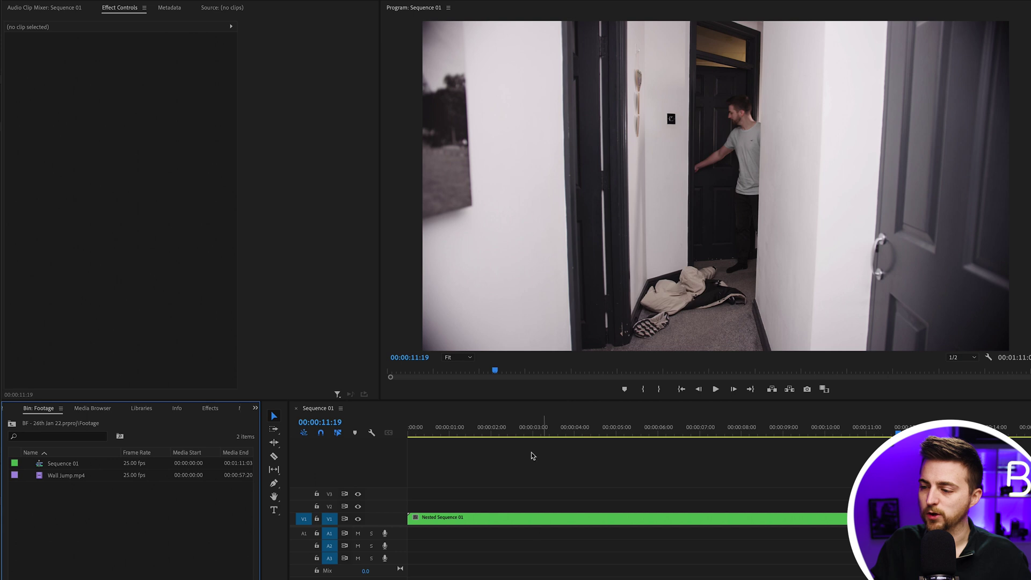
Try a slow push-in on the nested sequence with Position and Scale keyframes near its start and end, and play it back.
click(550, 515)
drag(682, 433, 398, 442)
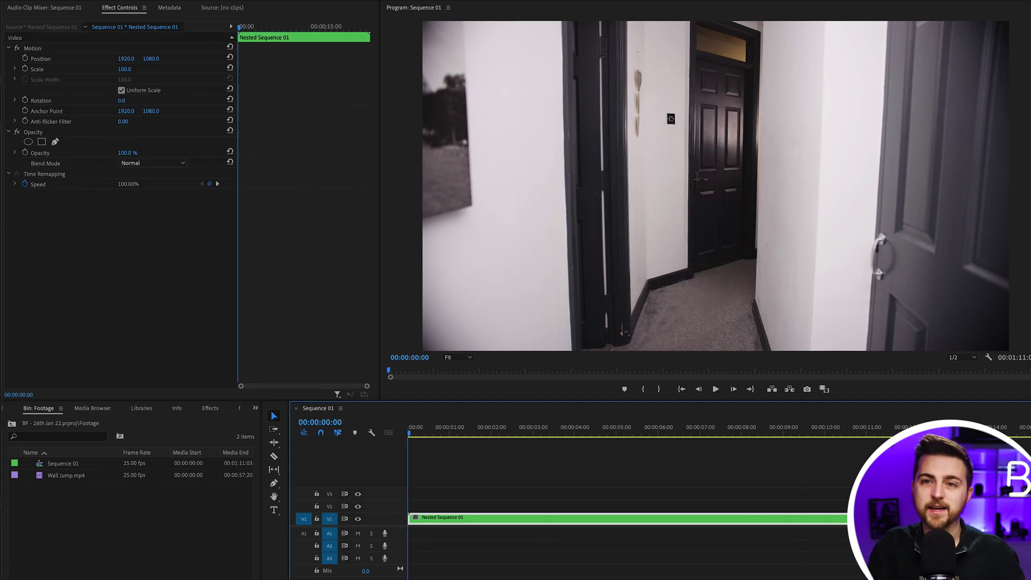
click(25, 69)
click(25, 59)
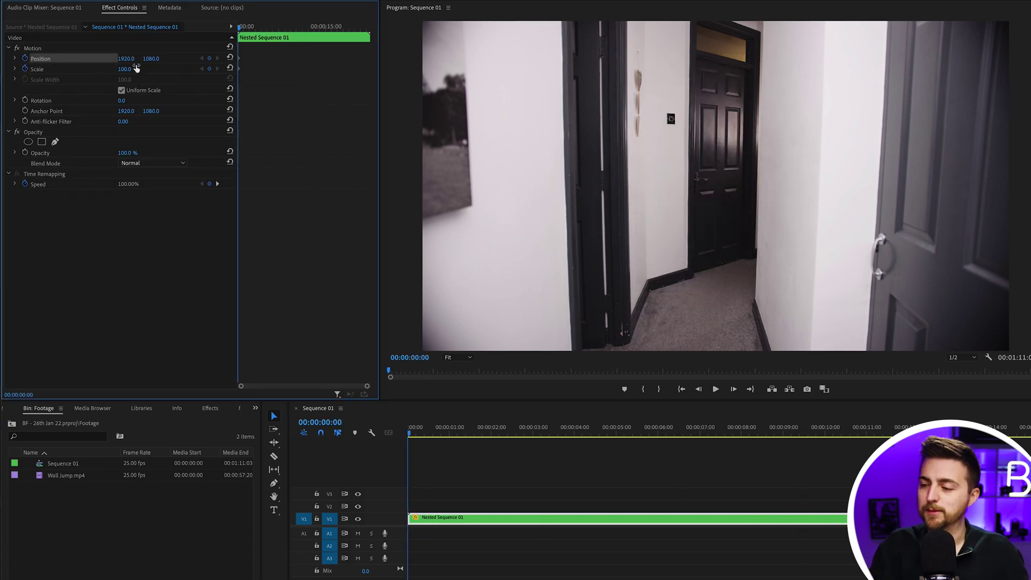
drag(728, 427, 824, 427)
drag(295, 27, 337, 28)
drag(129, 70, 172, 59)
key(Home)
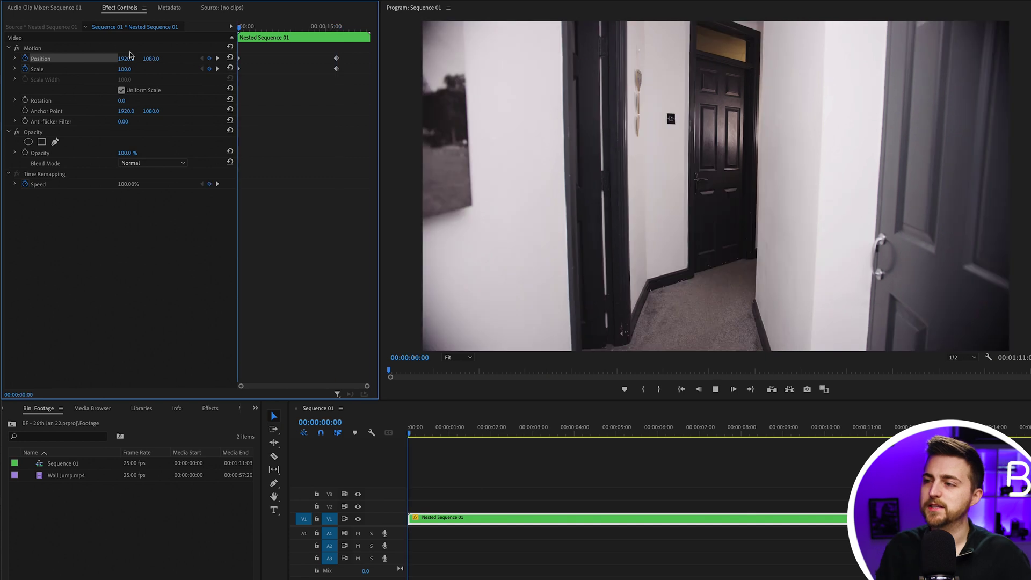
key(space)
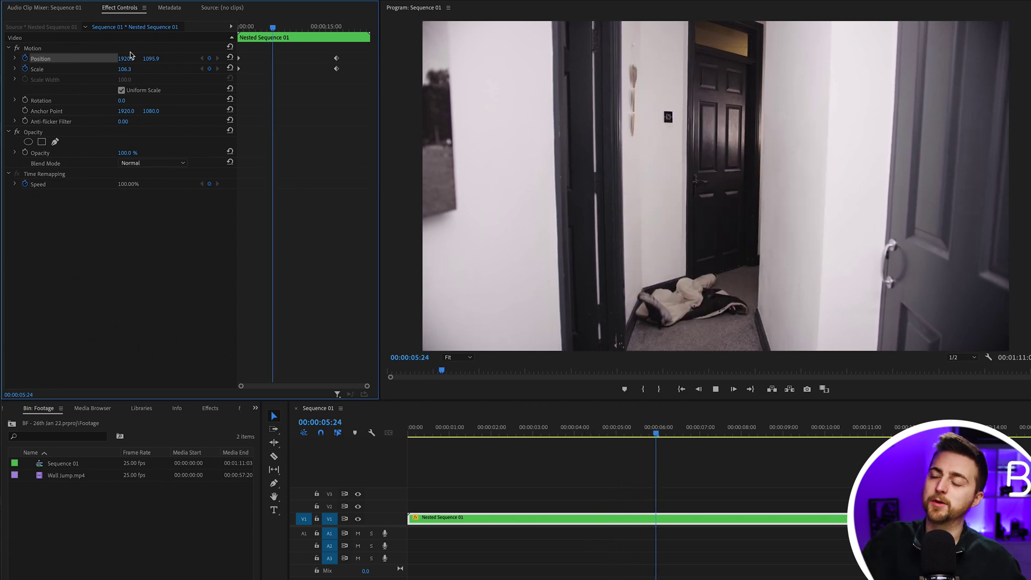
Remove all Scale and Position keyframes from the nested sequence.
drag(819, 430, 581, 433)
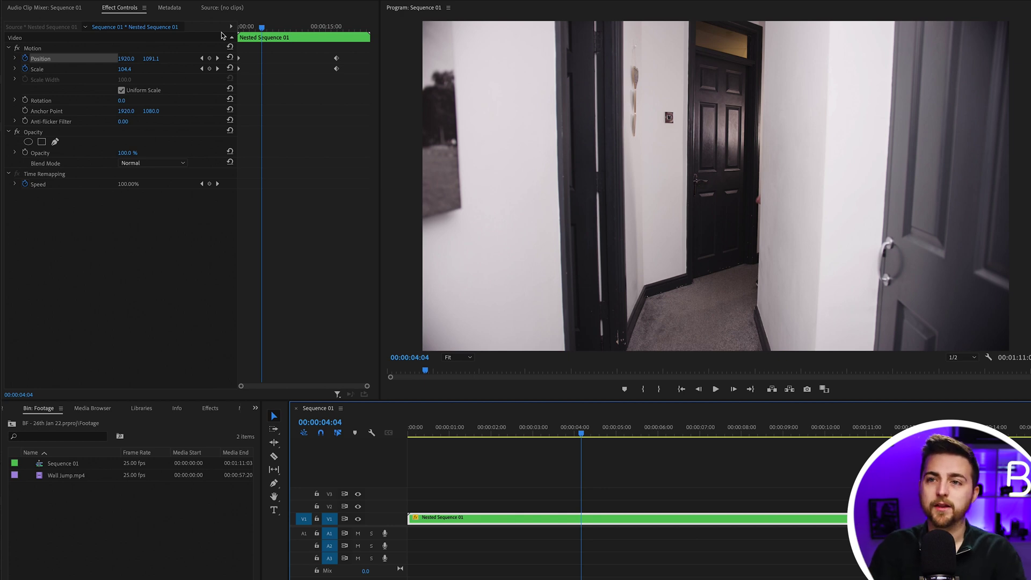
key(Home)
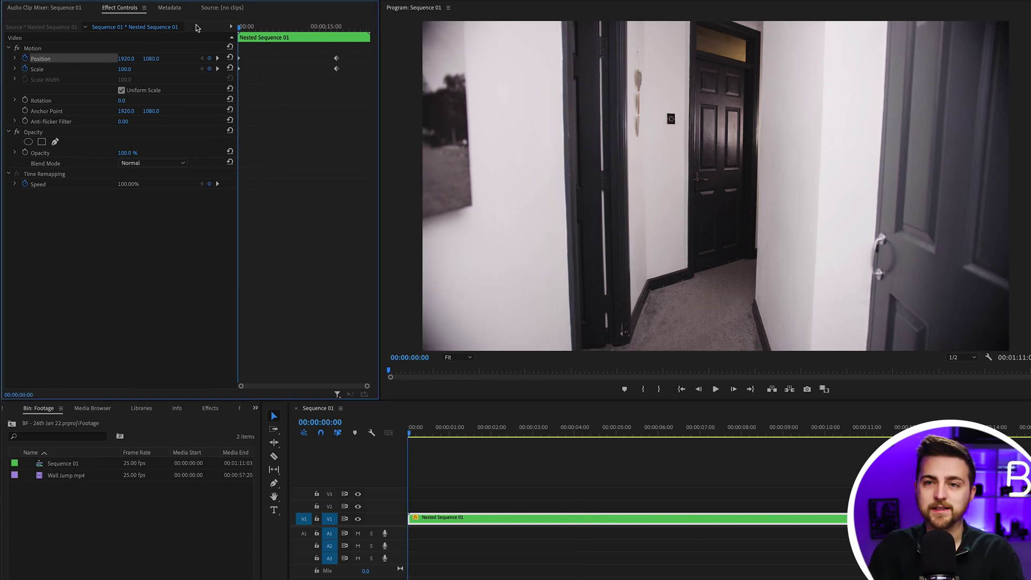
click(24, 68)
key(Return)
click(25, 59)
key(Return)
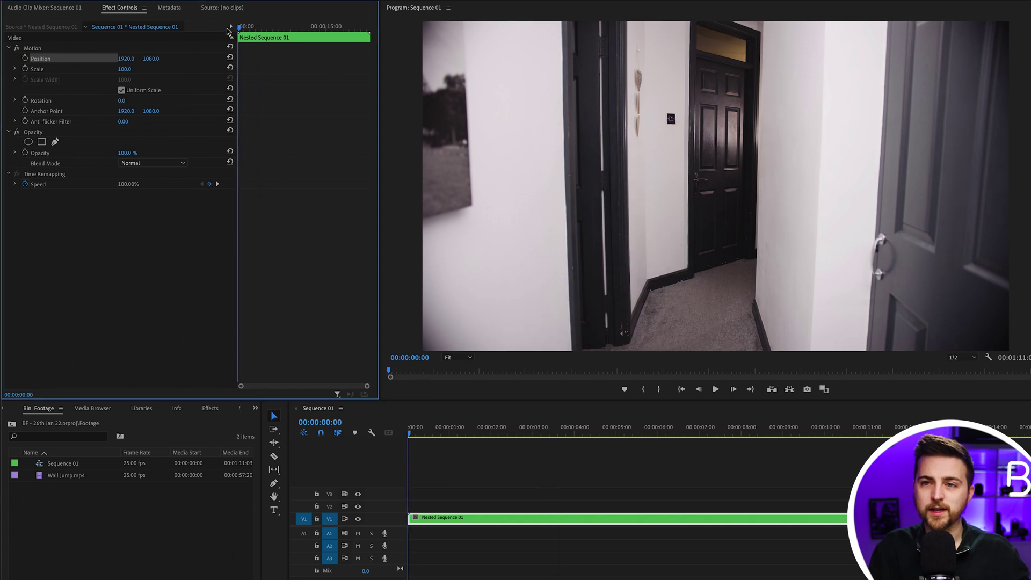
Set the nested sequence's Scale to 105.
click(128, 69)
text(105)
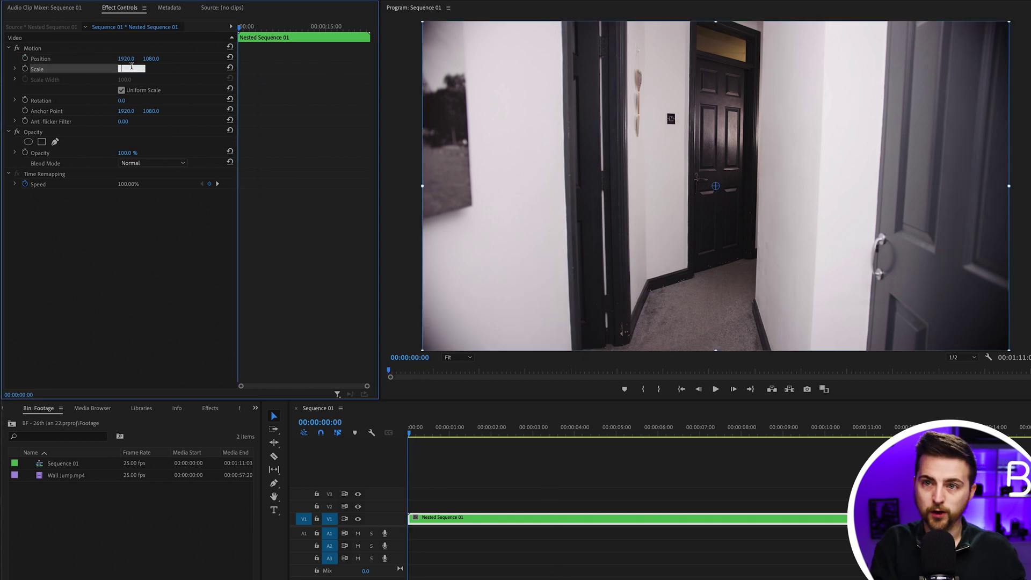
key(Return)
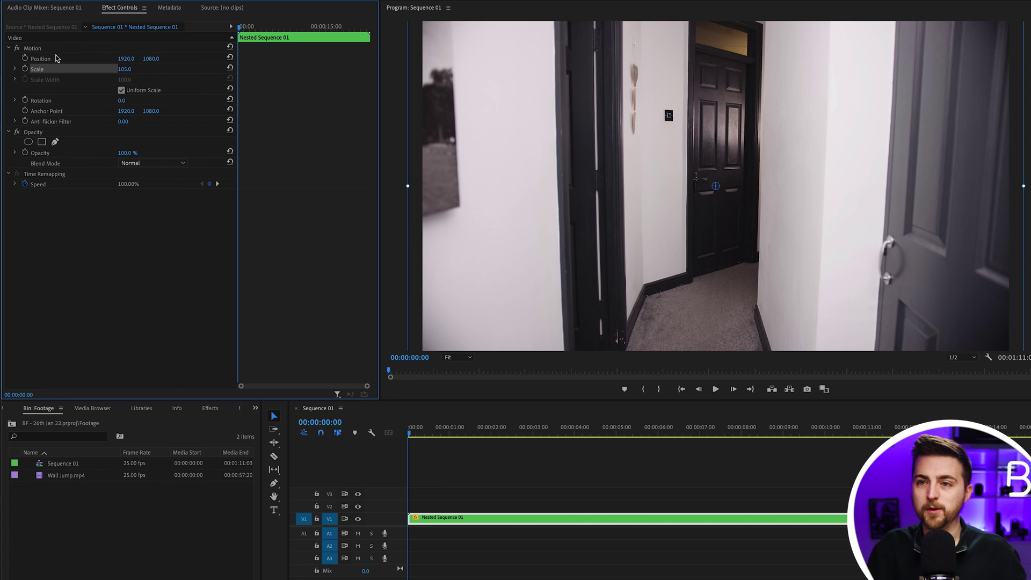
Keyframe the nested sequence's Position at its start, at 1882, 1110 on 00:00:00:13 and at 1908, 1068 on 00:00:00:24.
click(25, 58)
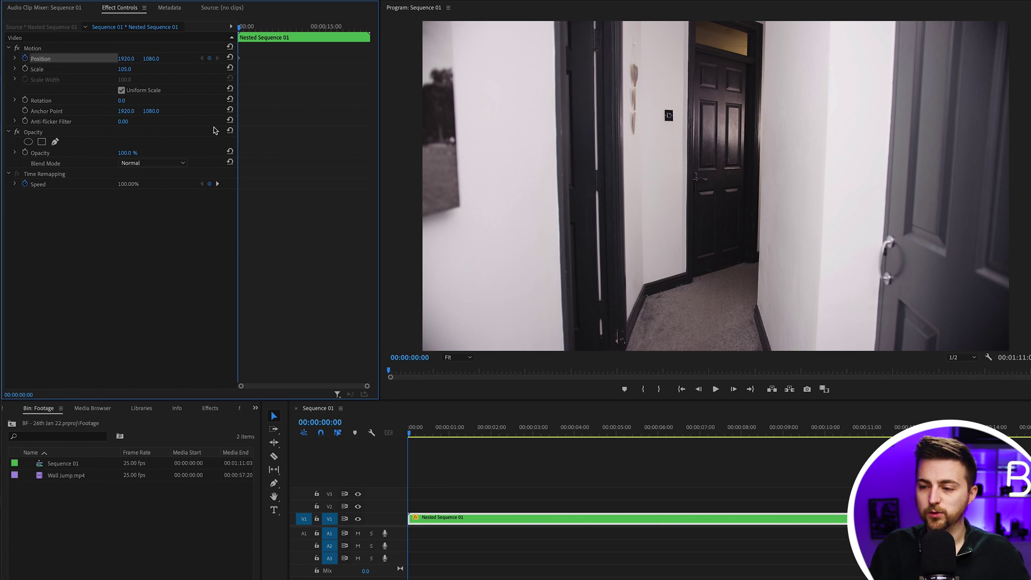
click(429, 429)
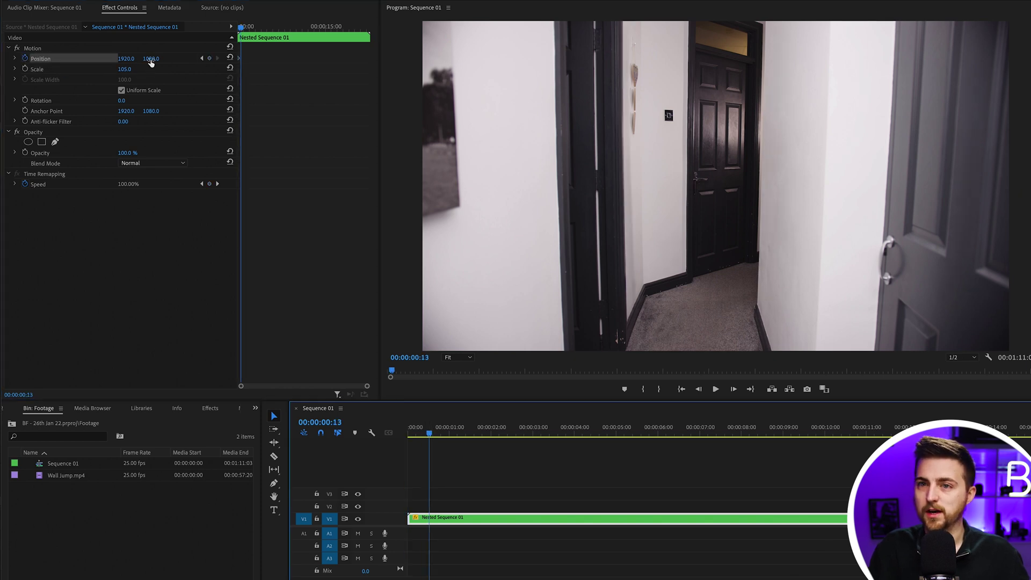
drag(151, 59, 108, 59)
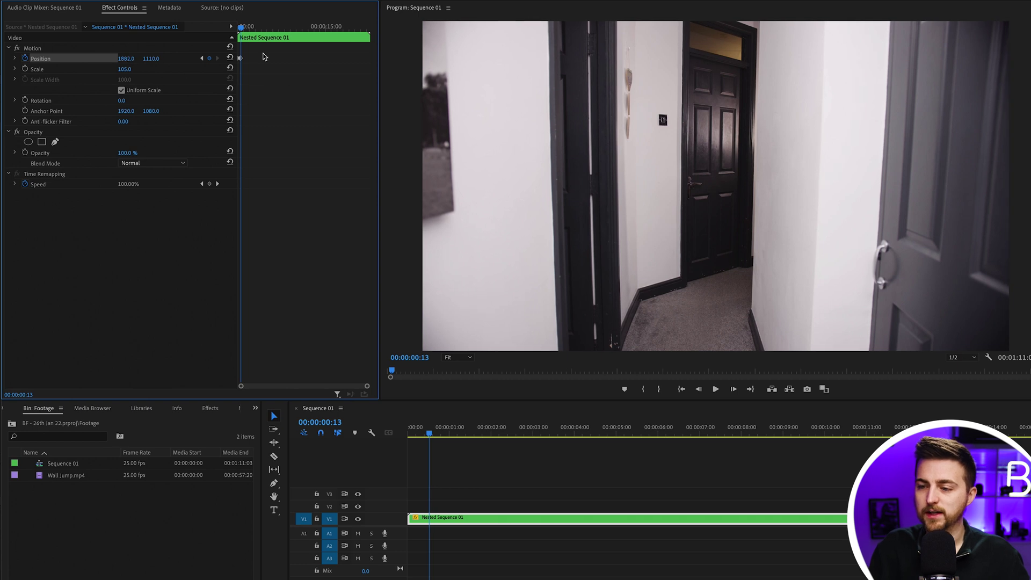
click(447, 428)
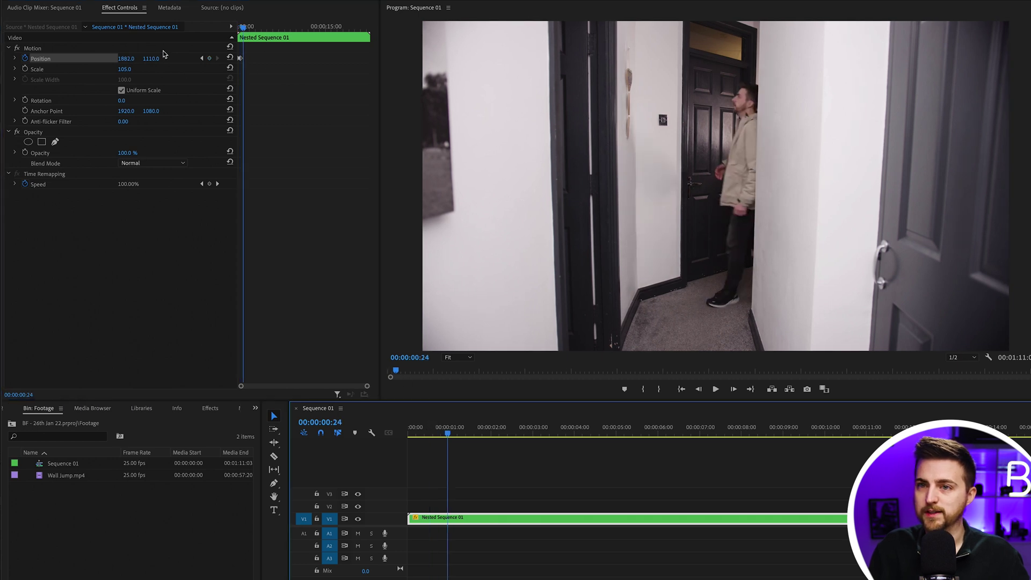
mouse_move(152, 59)
mouse_down()
mouse_move(130, 58)
mouse_move(143, 59)
mouse_up()
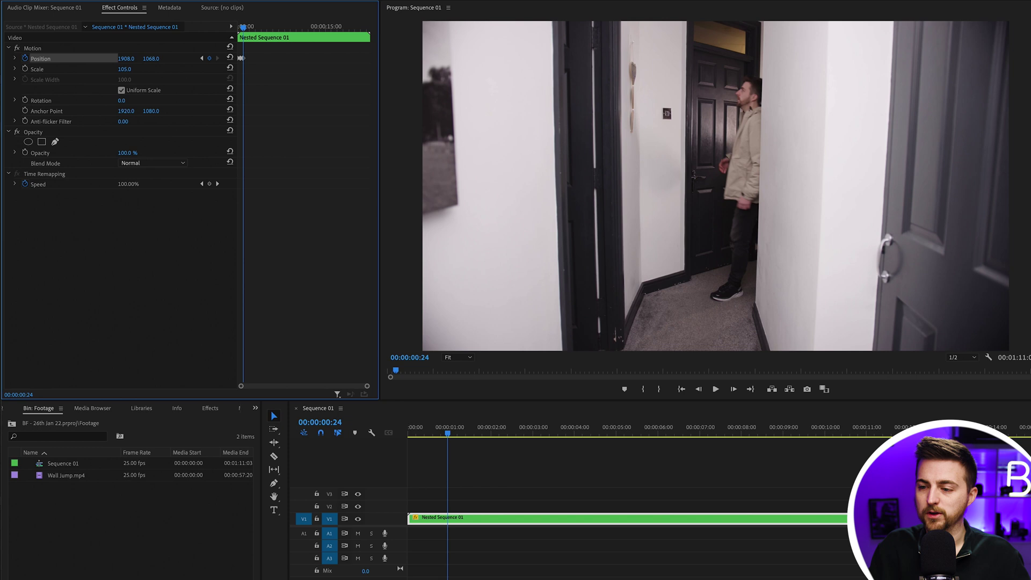
Add a further Position keyframe of 2009, 1043 after the existing ones and play back the movement.
drag(465, 430, 467, 431)
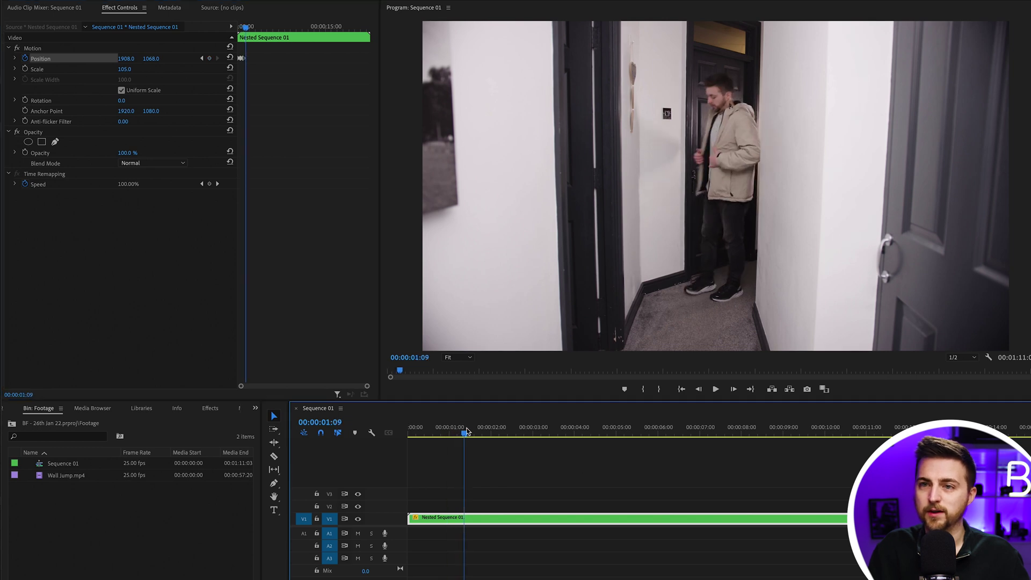
mouse_move(135, 59)
mouse_down()
mouse_move(190, 60)
mouse_move(138, 59)
mouse_up()
key(space)
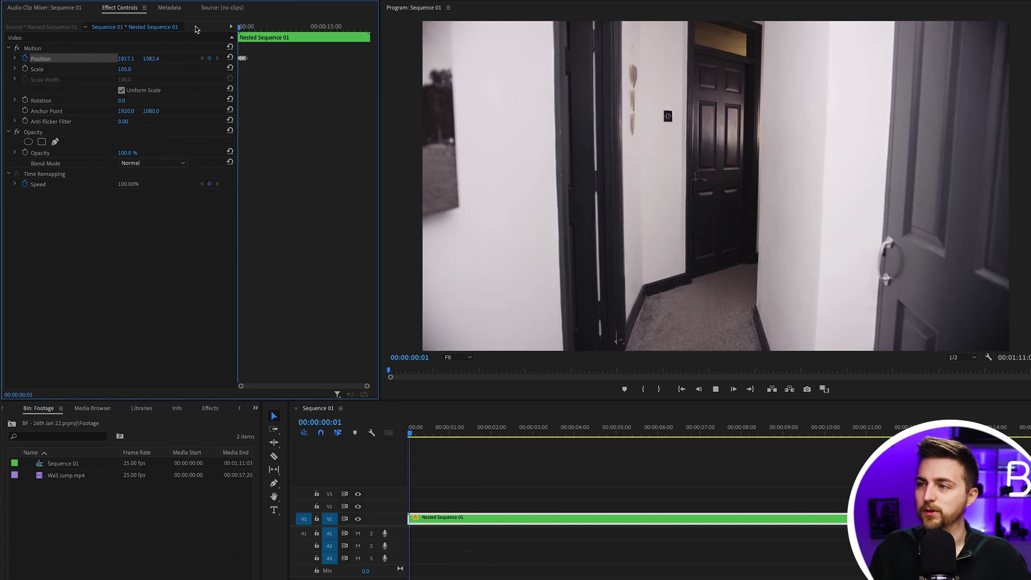
key(space)
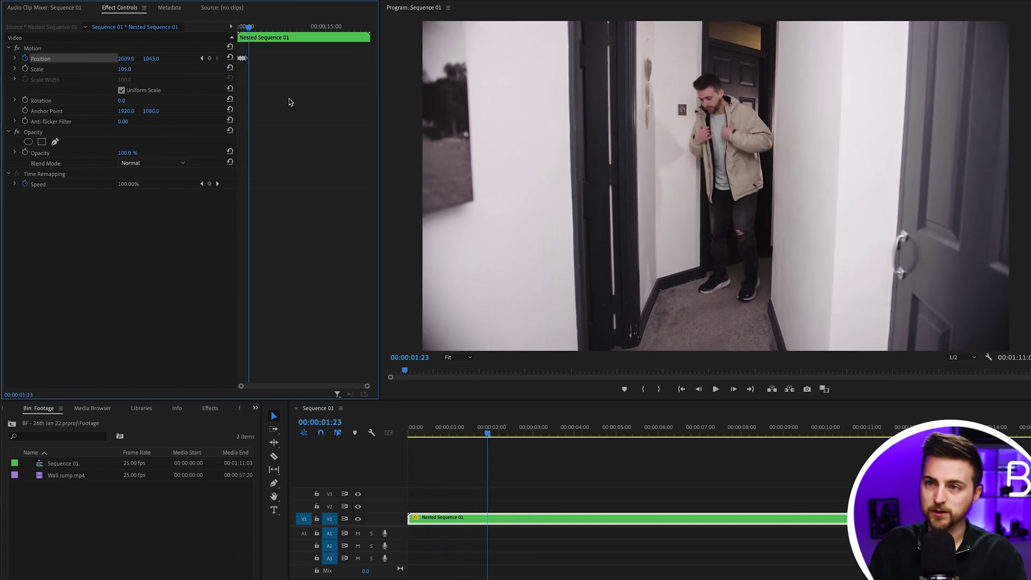
Shift the last Position keyframe later to about 00:00:02:19, playing back the movement to check its pace.
click(260, 86)
scroll(260, 85, up, 4)
scroll(260, 85, down, 1)
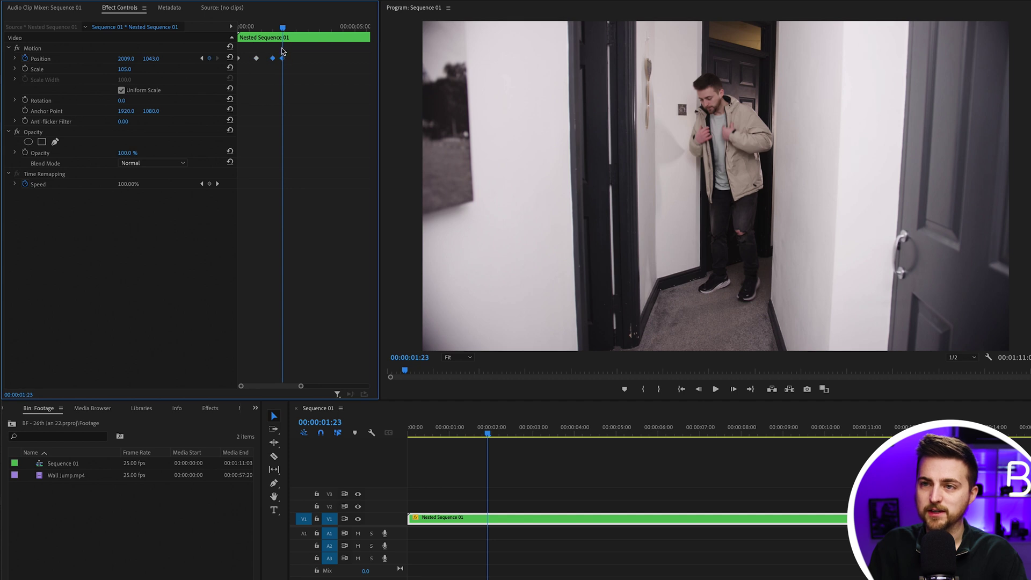
drag(283, 58, 289, 58)
key(Home)
key(space)
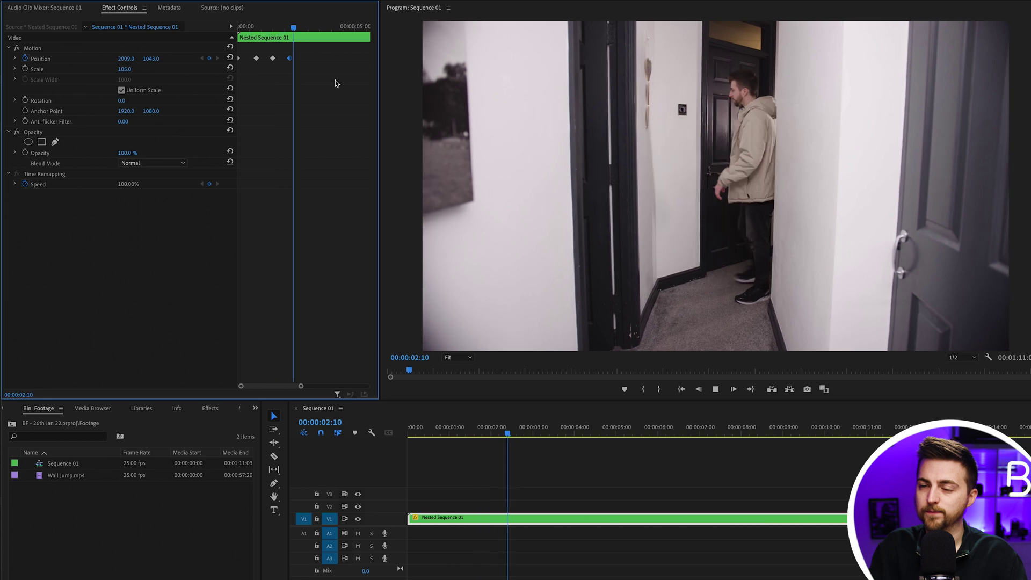
key(space)
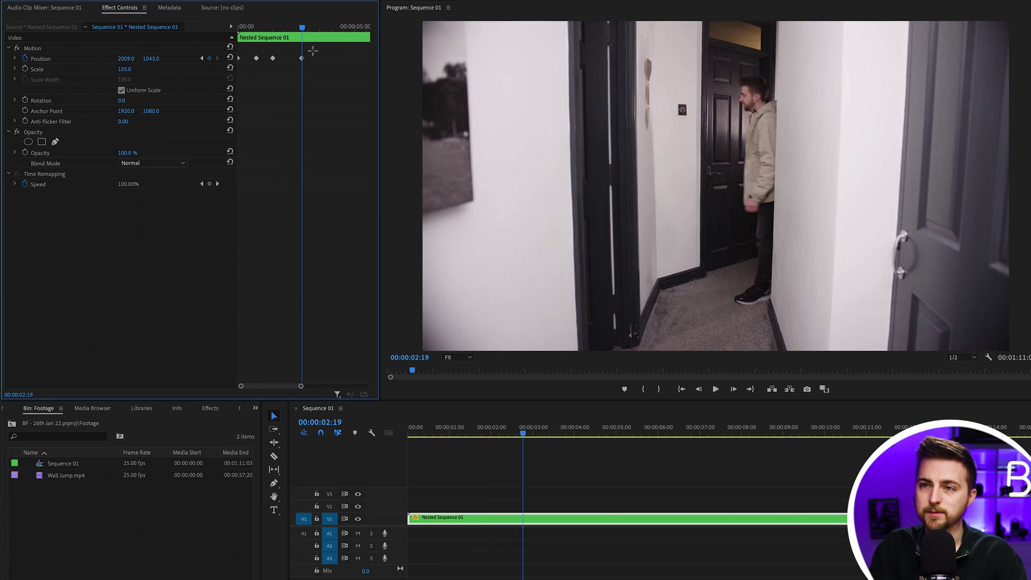
Apply Ease In and Ease Out temporal interpolation to all Position keyframes and play back the smoothed movement.
right_click(273, 59)
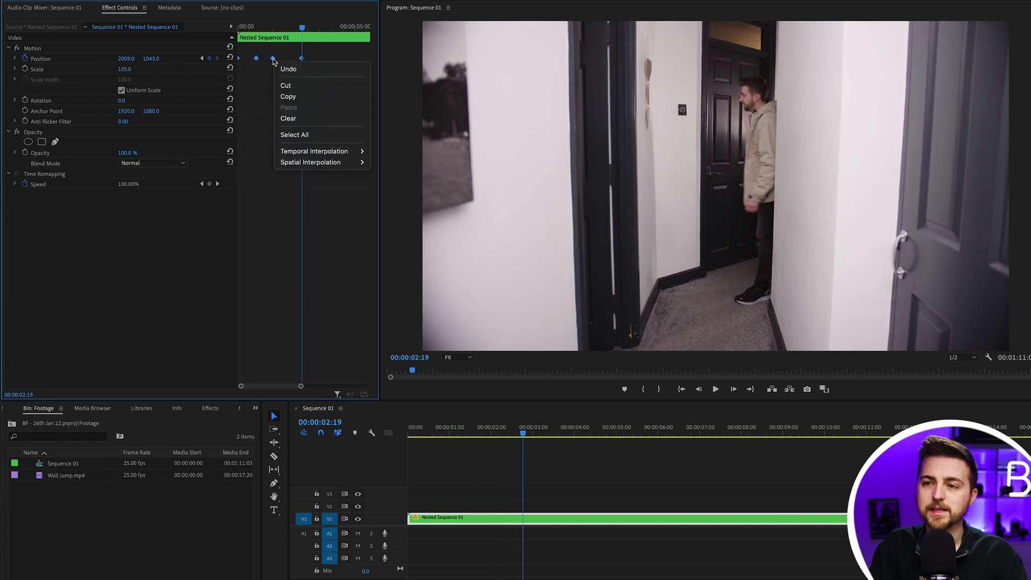
mouse_move(353, 155)
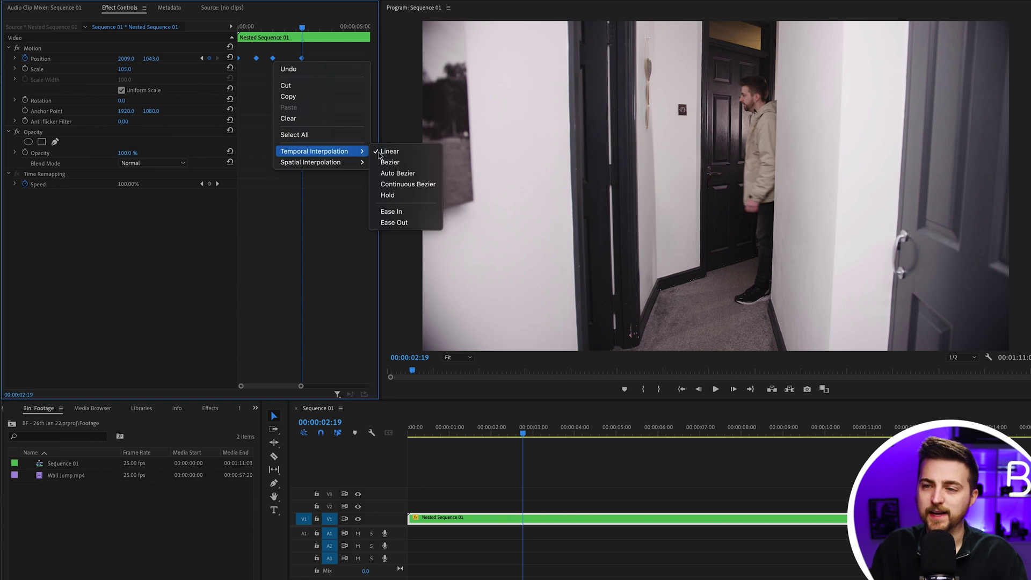
click(394, 222)
key(Home)
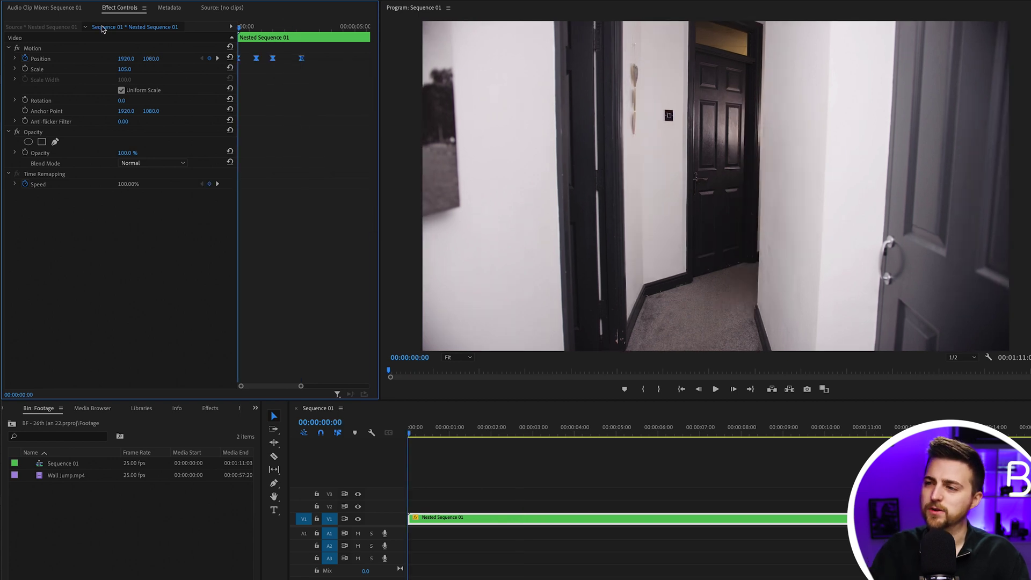
key(space)
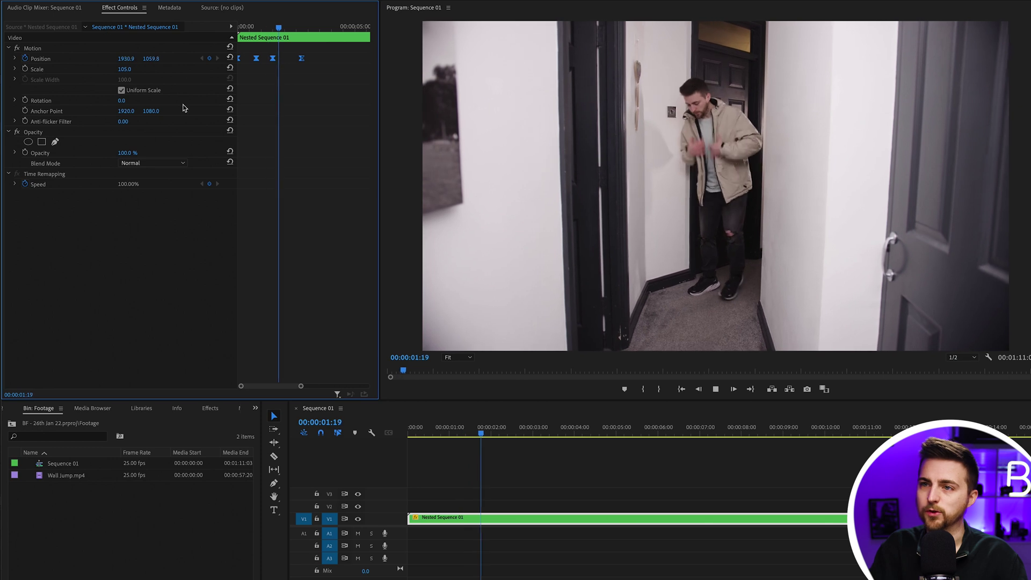
key(space)
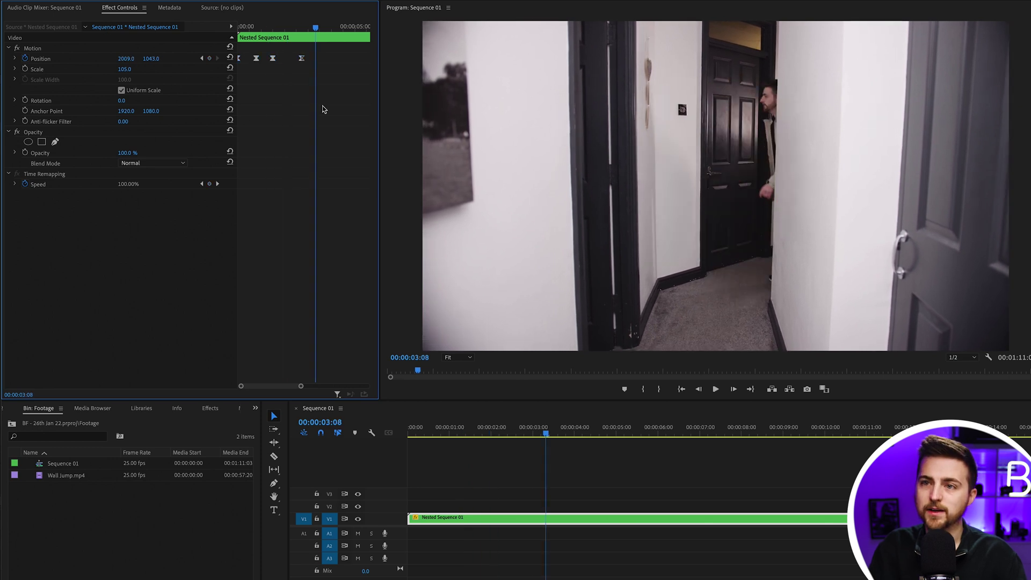
Copy the eased Position keyframes, paste them repeatedly along the rest of the nested sequence, and play back the movement.
key(minus)
click(293, 67)
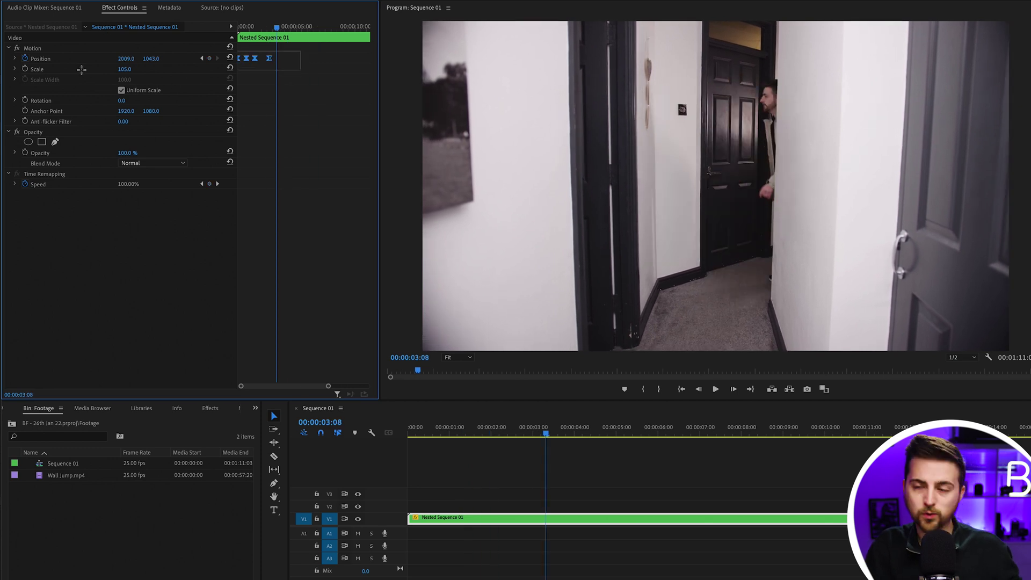
drag(277, 26, 281, 27)
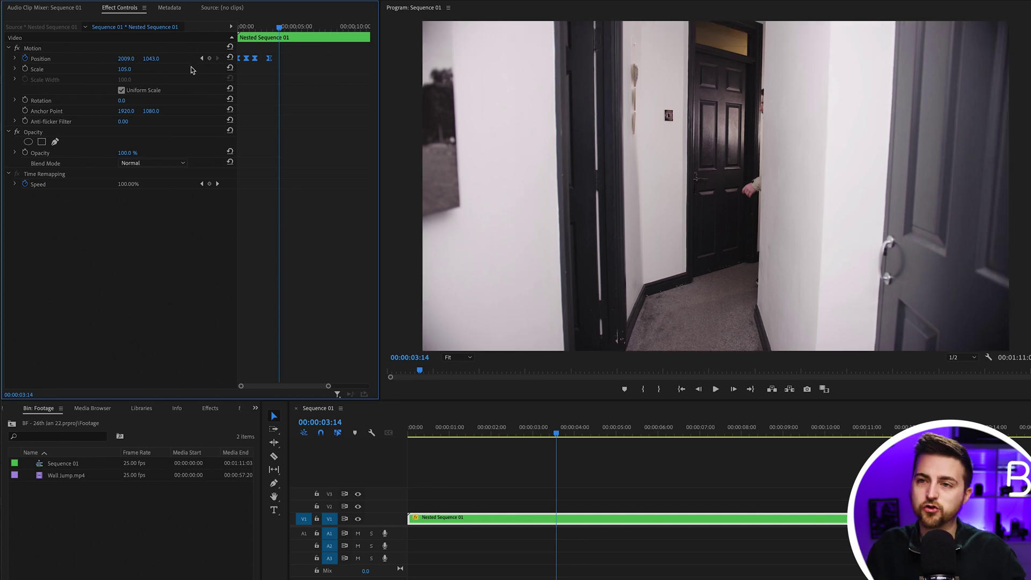
key(minus)
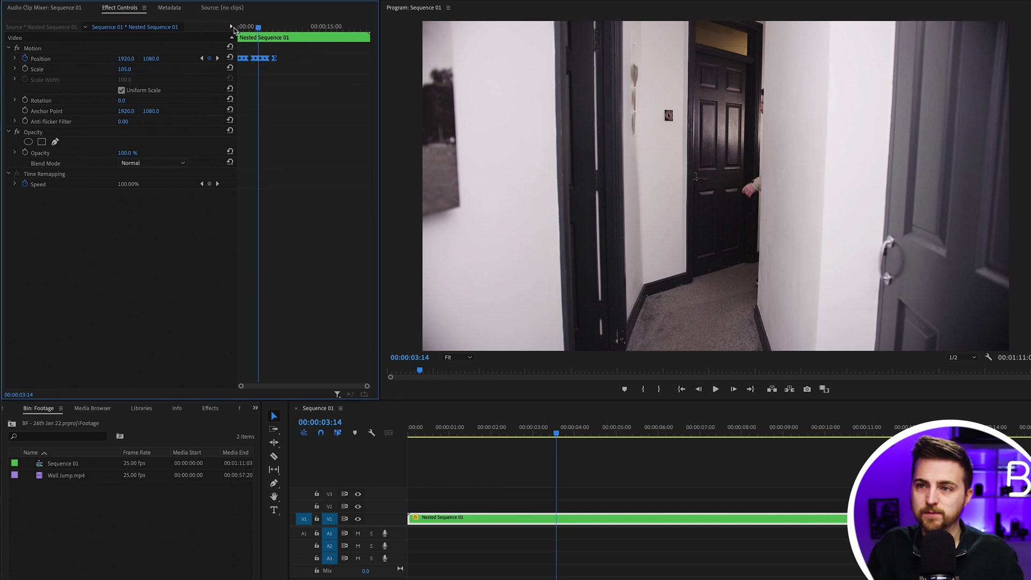
drag(283, 23, 73, 27)
key(space)
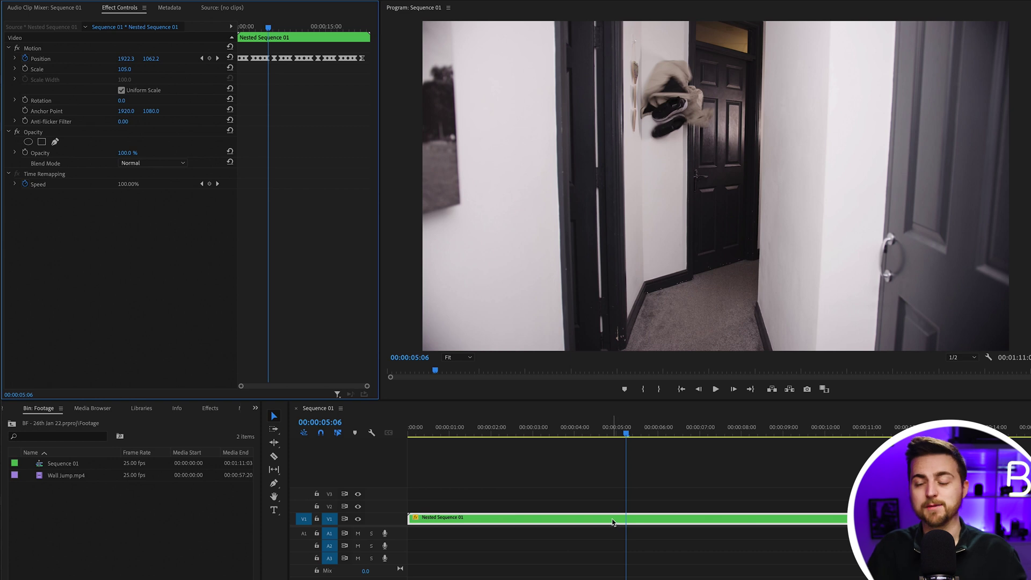
Open Nested Sequence 01 and move its first Wall Jump.mp4 clip up to track V2.
double_click(612, 519)
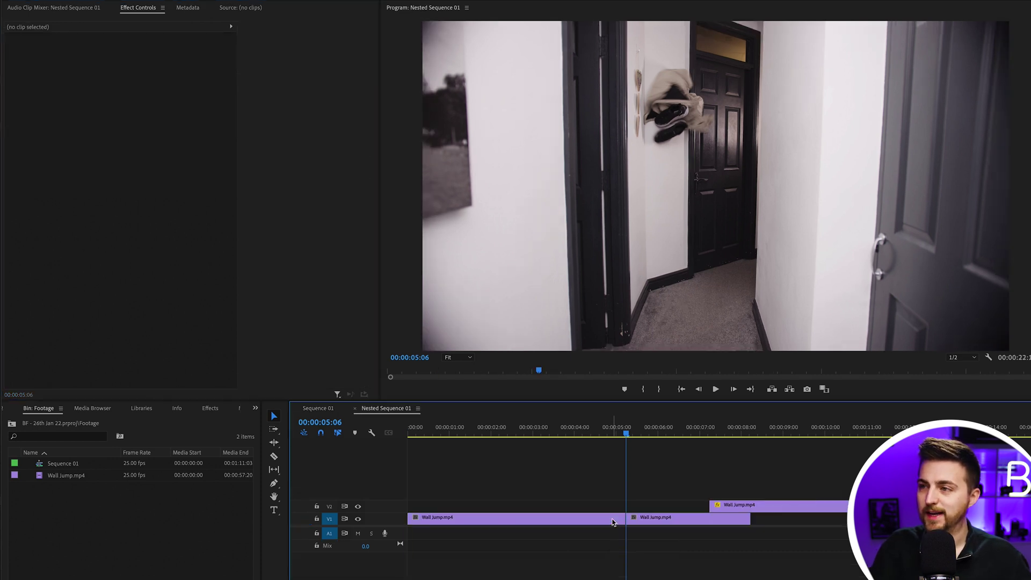
drag(621, 428, 622, 428)
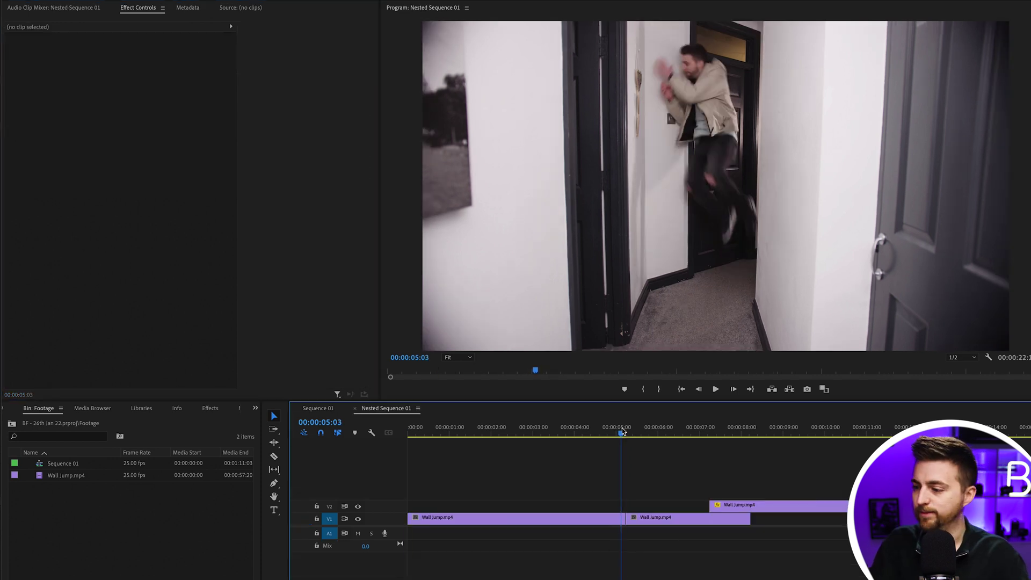
key(=)
key(=)
click(841, 519)
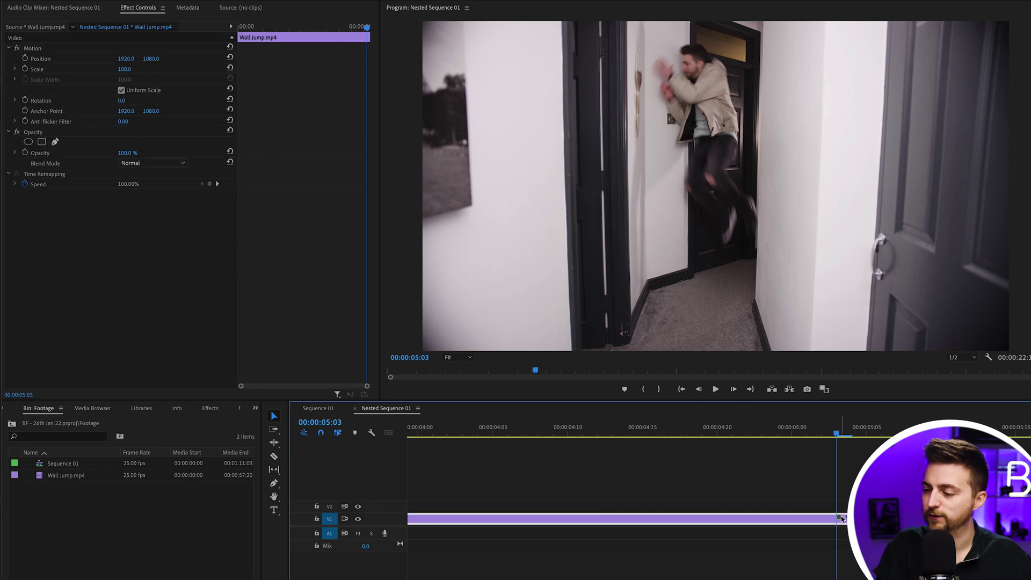
drag(839, 517, 840, 508)
Extend the V2 clip's end by two frames over the following clip and cut it at 00:00:05:06.
scroll(840, 508, down, 4)
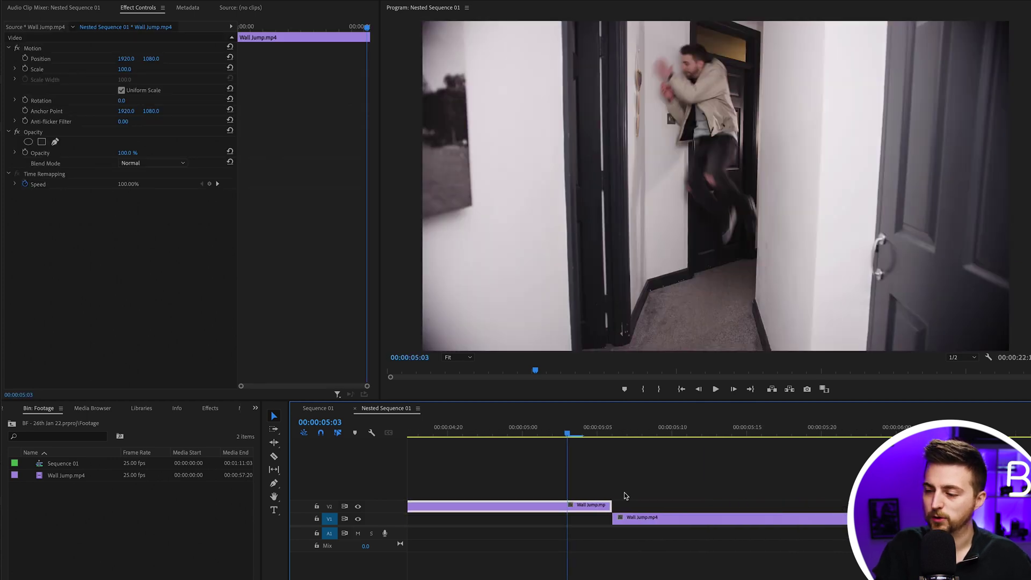
drag(610, 504, 644, 501)
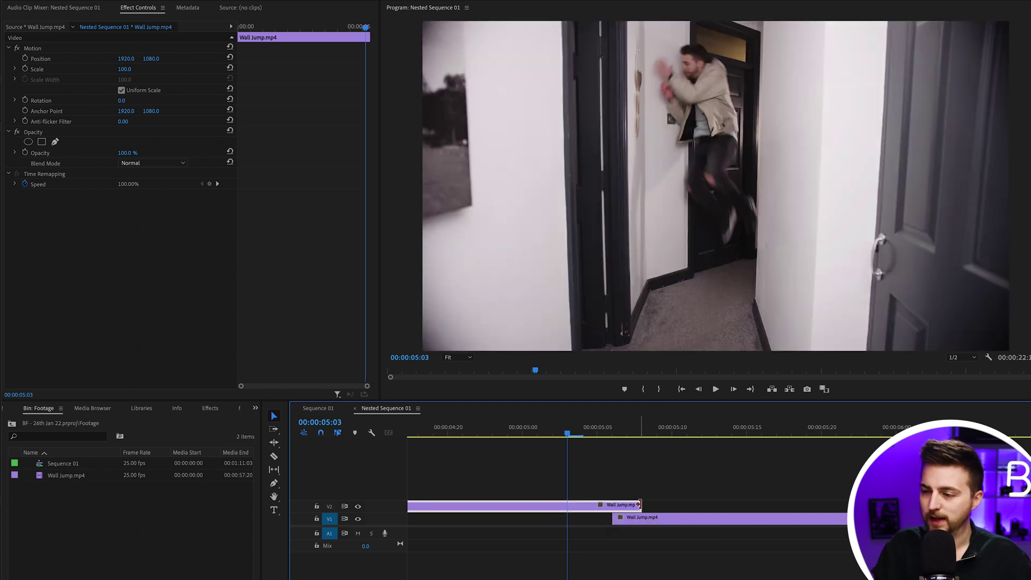
click(613, 507)
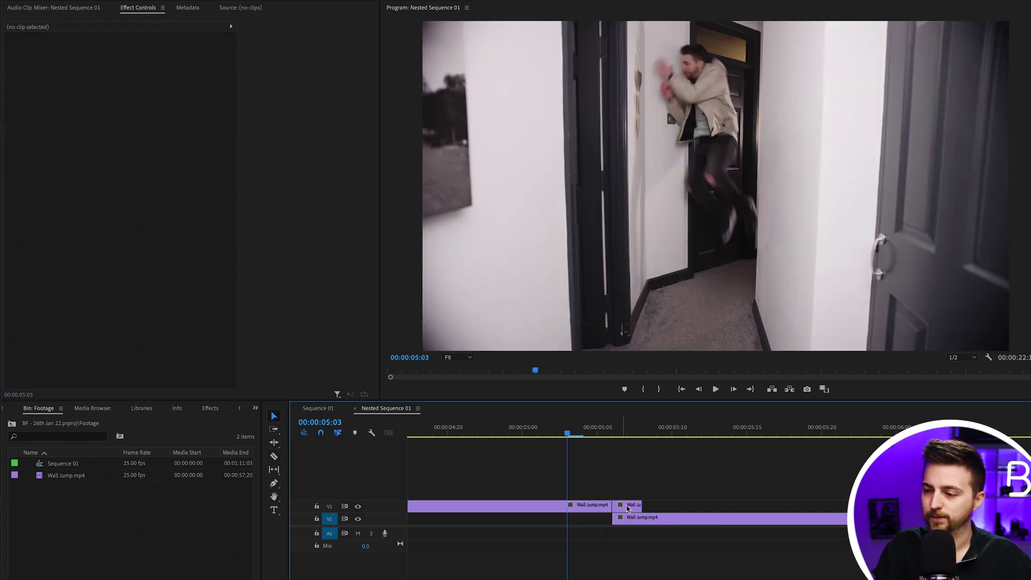
key(v)
Draw a freeform opacity mask around the jumping man on the short V2 clip at 00:00:05:06 and check the cut.
click(616, 428)
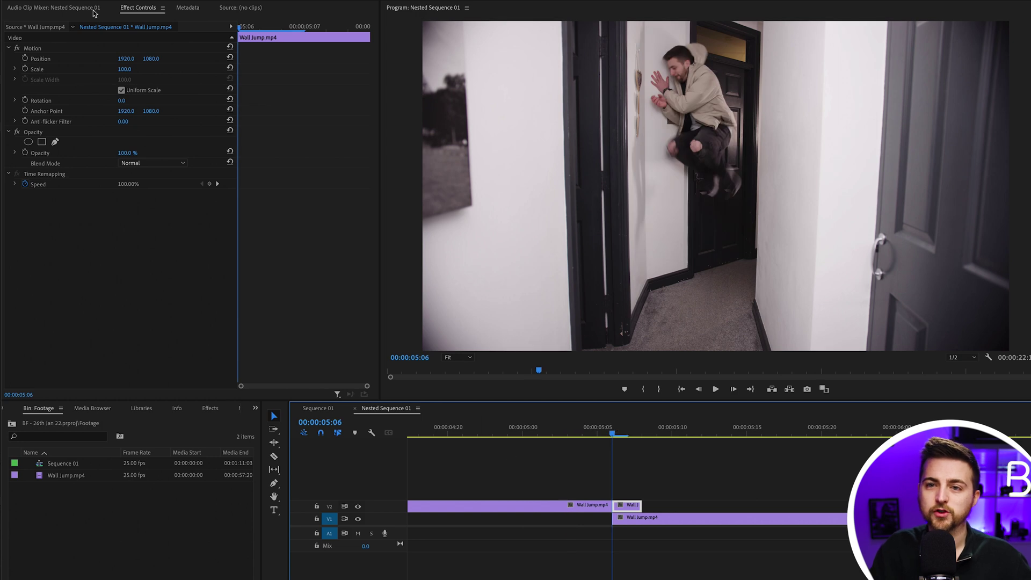
click(55, 142)
click(703, 191)
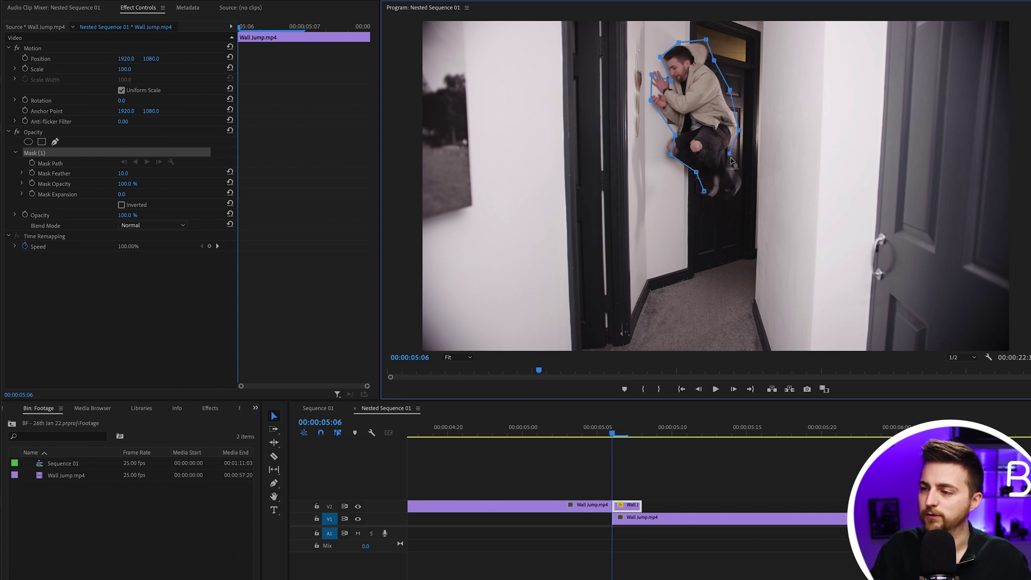
click(710, 207)
click(704, 190)
key(space)
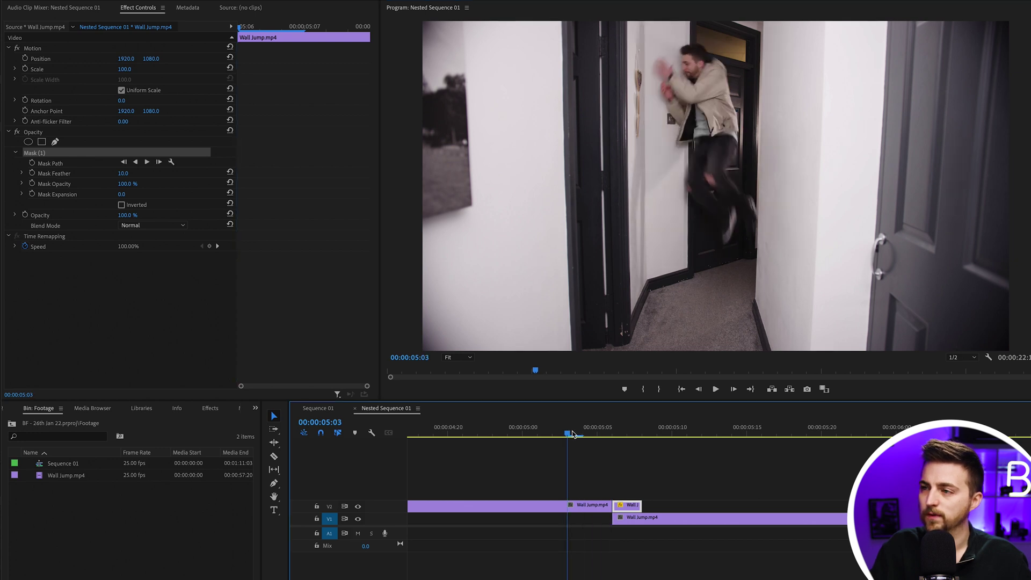
drag(570, 432, 611, 435)
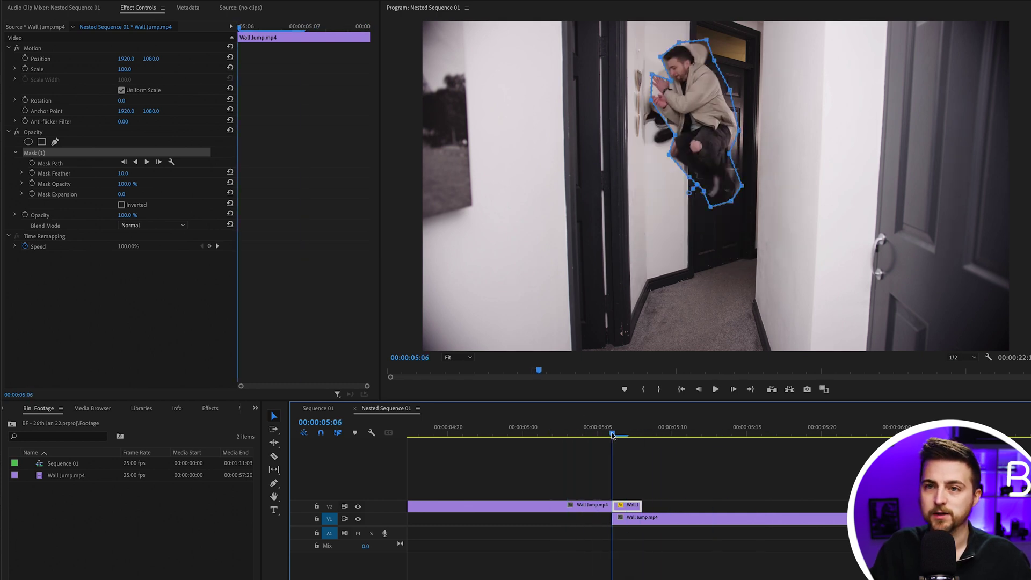
Start Position, Scale and Mask Path keyframes on the masked clip, setting Position to 1819, 1010 and Scale to 85 at 00:00:05:07.
click(25, 58)
click(24, 68)
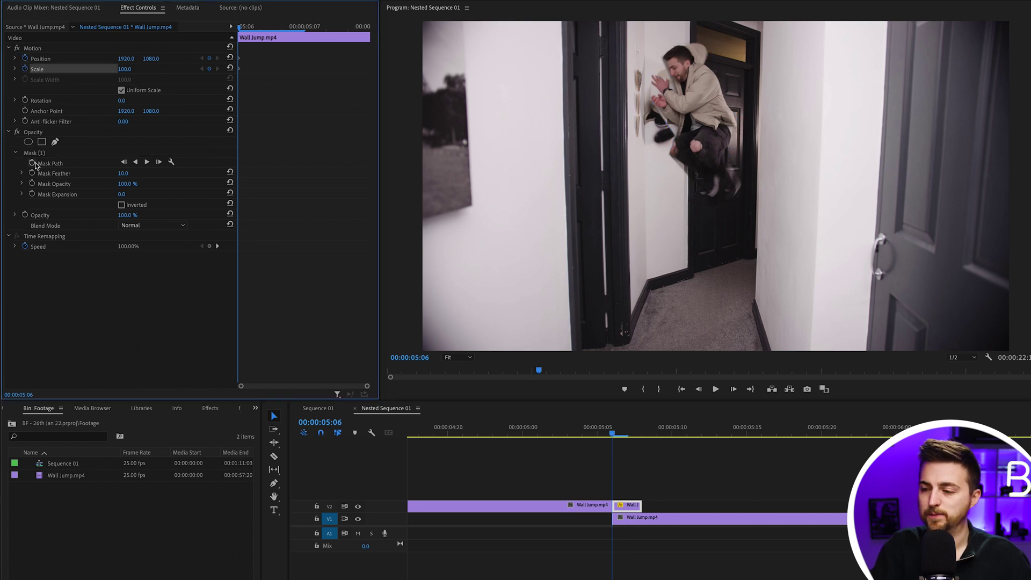
click(32, 162)
drag(606, 429, 631, 431)
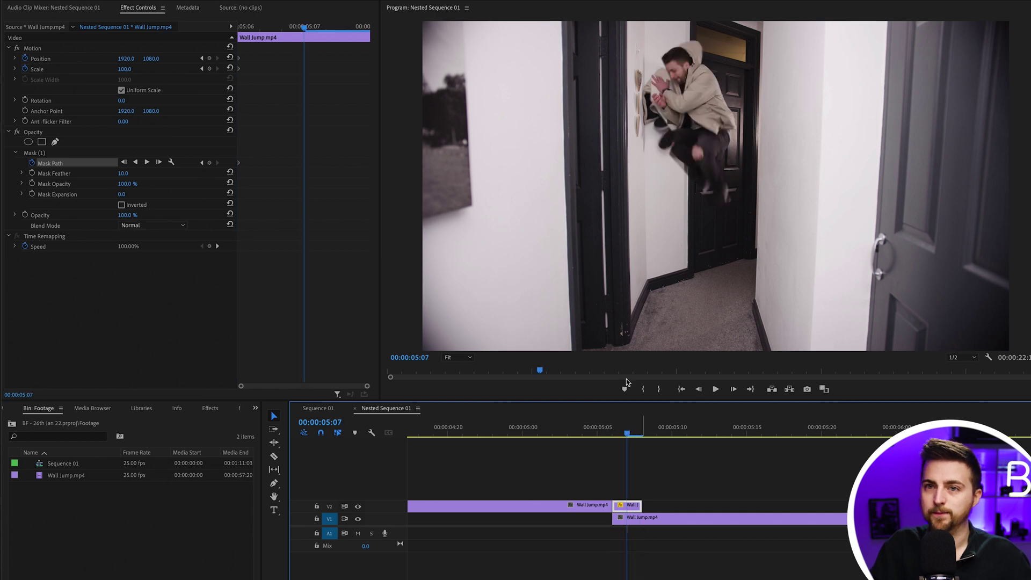
drag(122, 59, 152, 60)
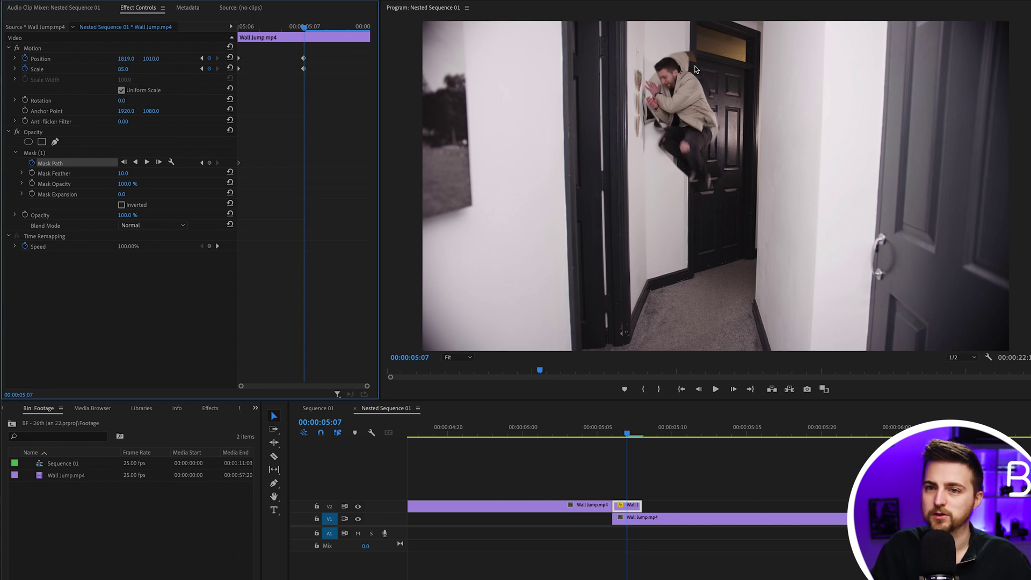
Refit Mask (1) around the man at 00:00:05:07 and play back the jump.
click(43, 155)
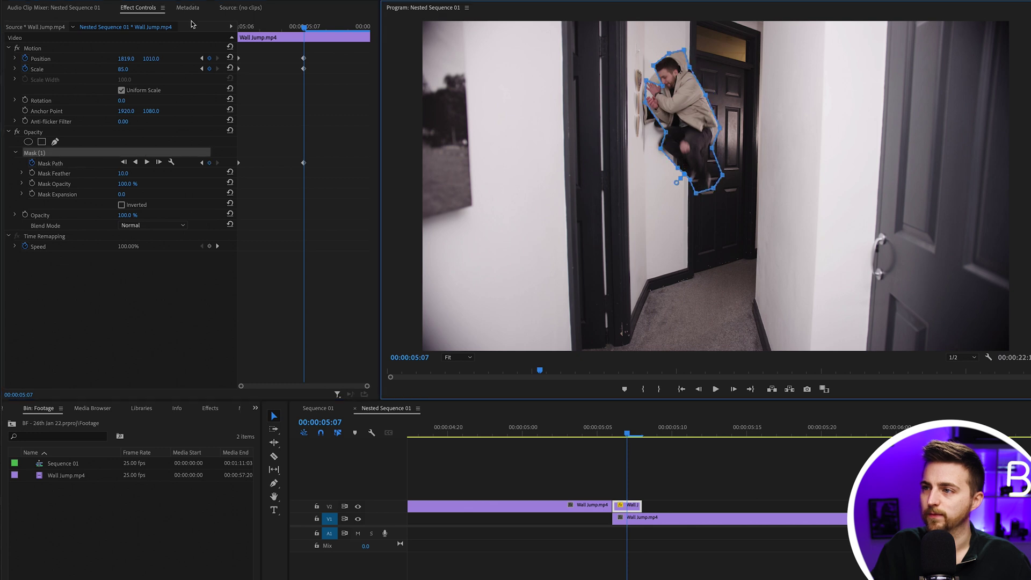
key(space)
click(523, 433)
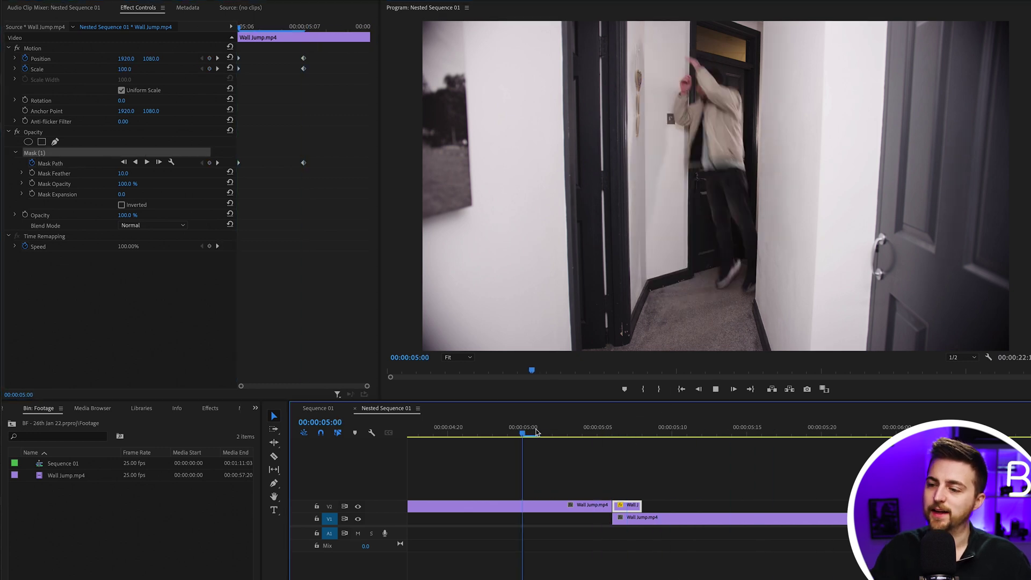
key(space)
Extend the masked V2 clip's end by one frame and move the playhead to 00:00:05:08.
drag(535, 433, 656, 505)
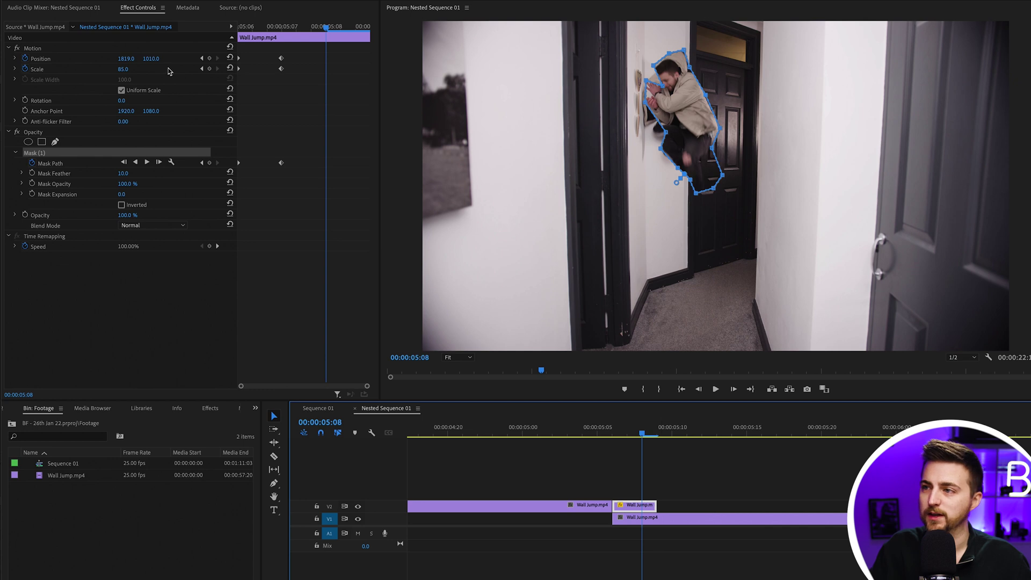
Keyframe the masked V2 clip at 00:00:05:08 with Position 1743, 842 and Scale 62.
drag(134, 71, 115, 65)
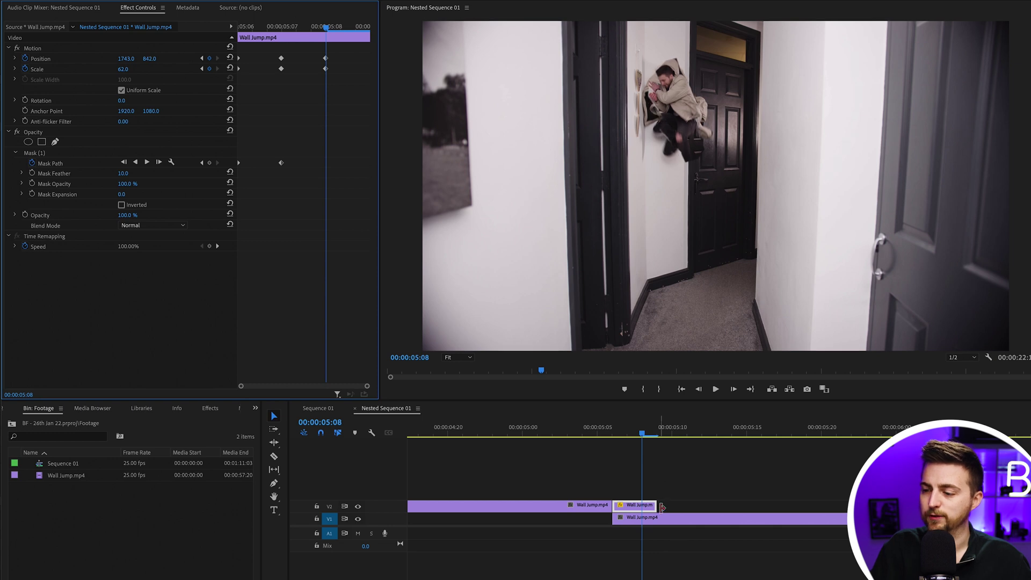
Try trimming one frame off the masked V2 clip's end, restore the frame and play back the jump.
drag(656, 506, 642, 505)
click(582, 433)
key(space)
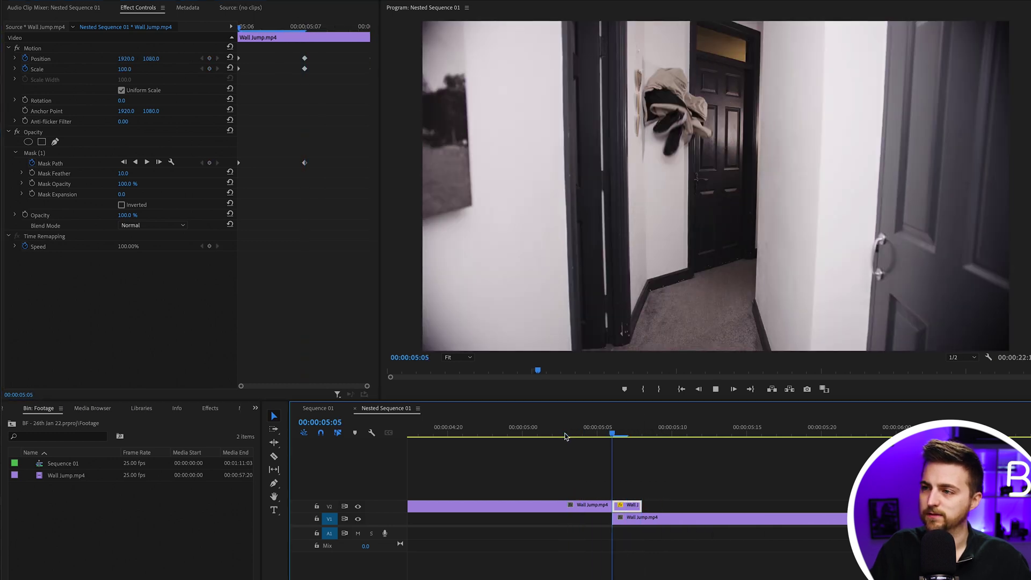
click(643, 434)
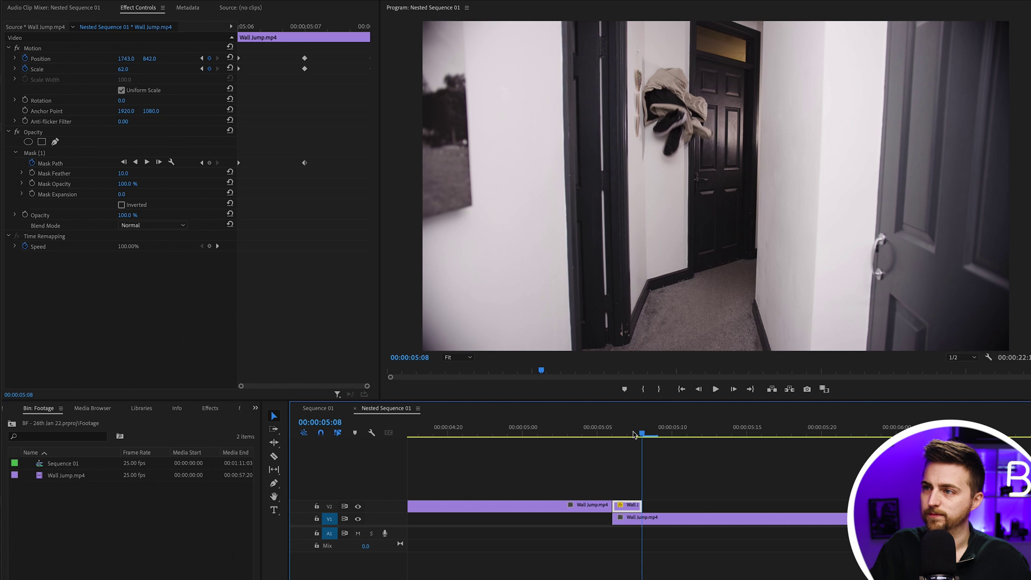
drag(642, 507, 656, 507)
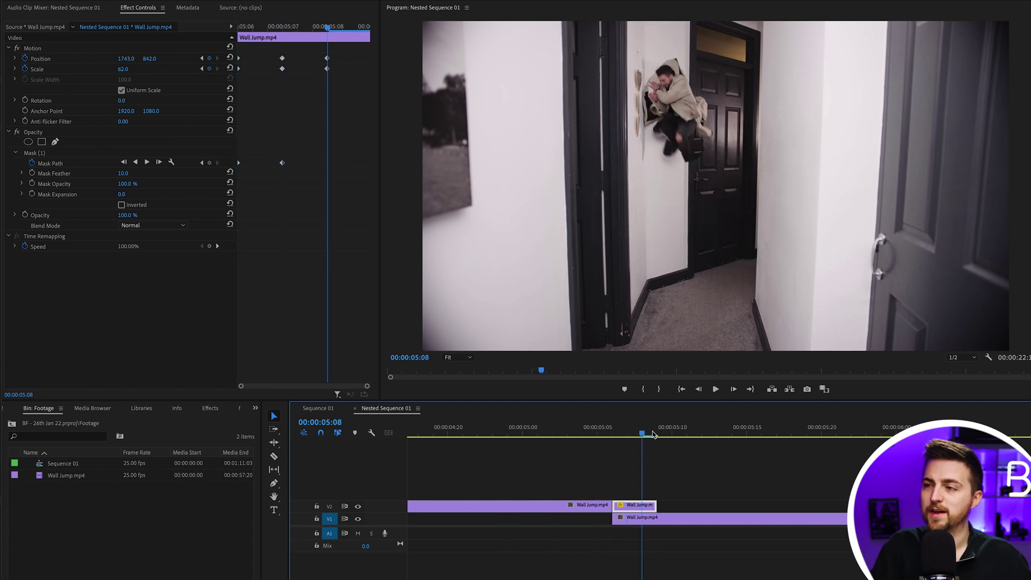
key(space)
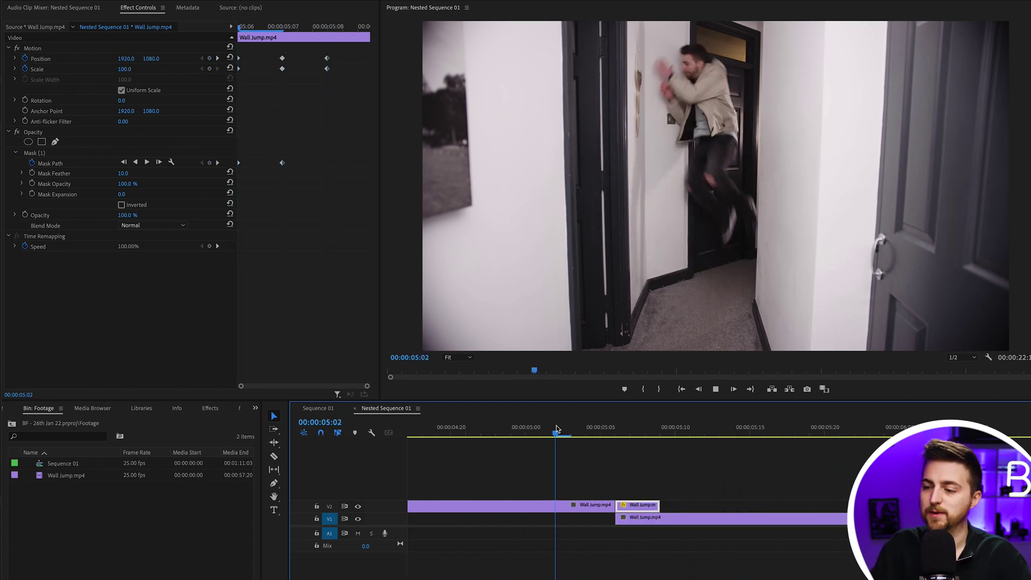
Delete the masked V2 clip to preview the jump without it, and undo the deletion.
key(Delete)
drag(600, 432, 518, 440)
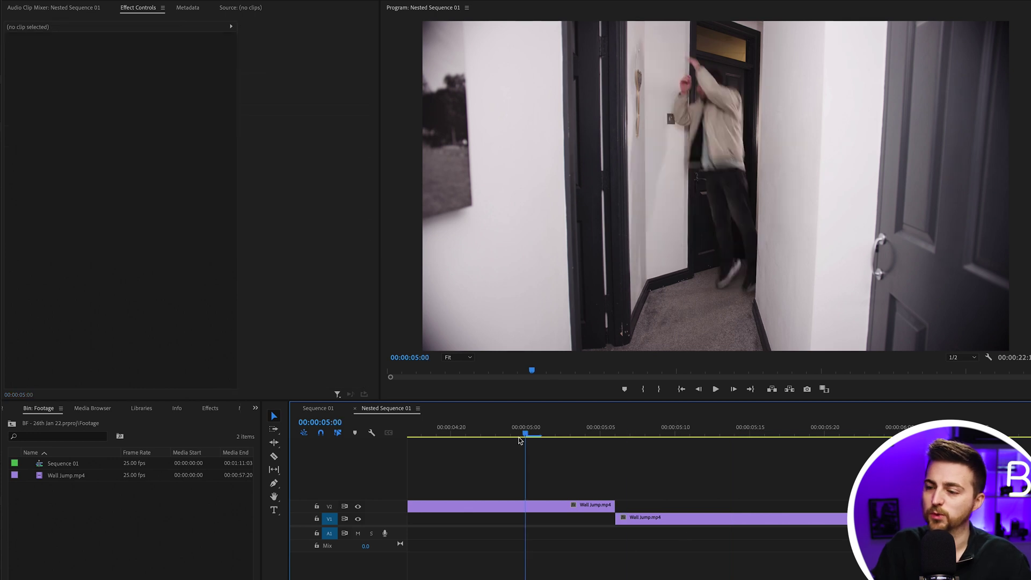
click(519, 436)
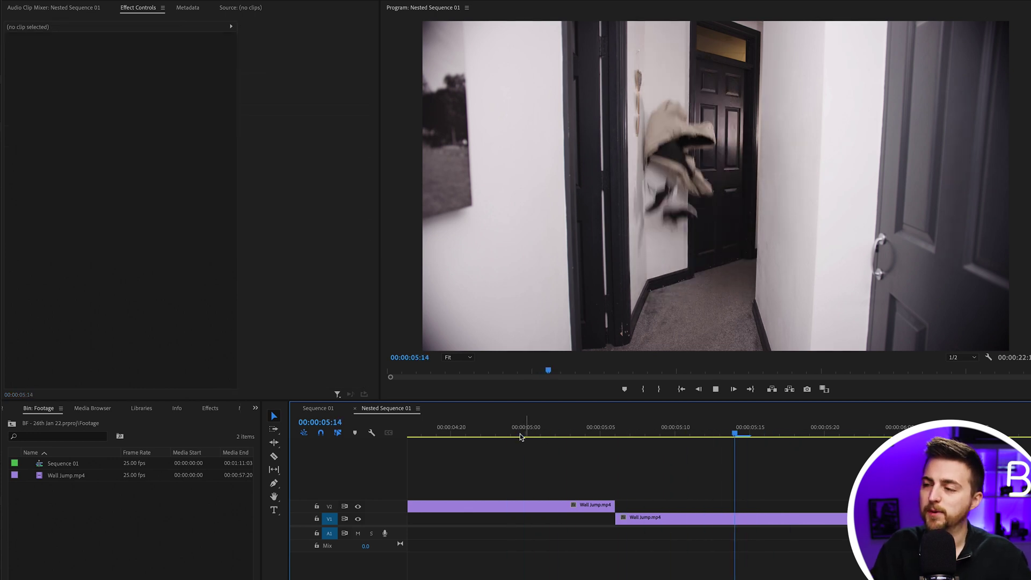
key(ctrl+z)
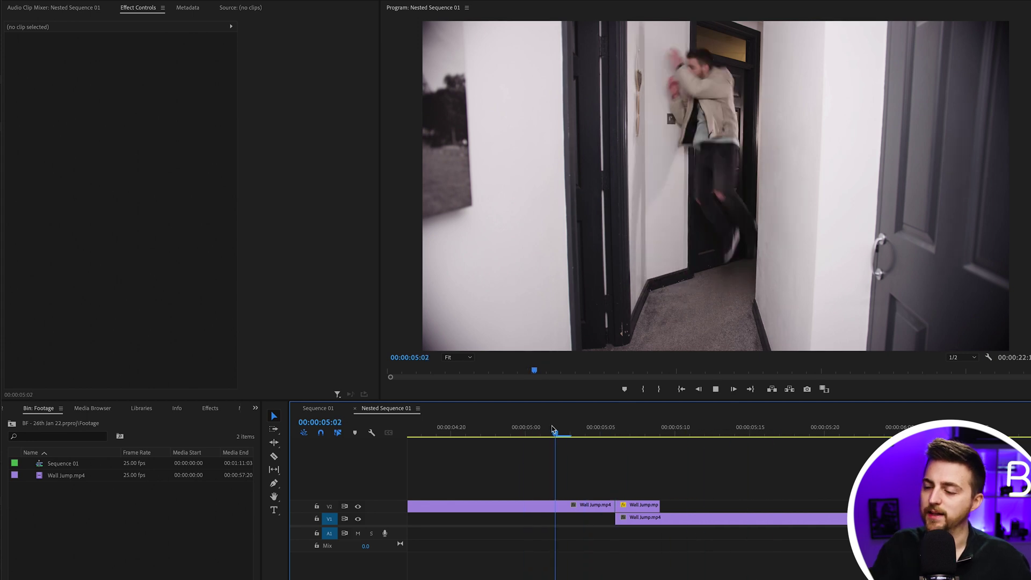
Shift the V1 Wall Jump.mp4 clip one frame earlier and play back the jump across the cut.
drag(681, 520, 670, 519)
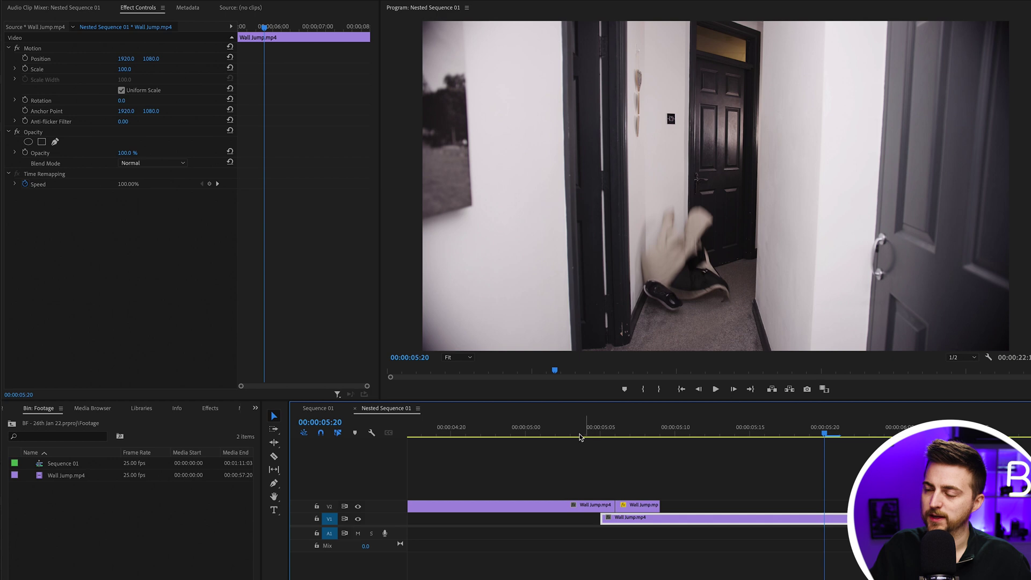
click(526, 427)
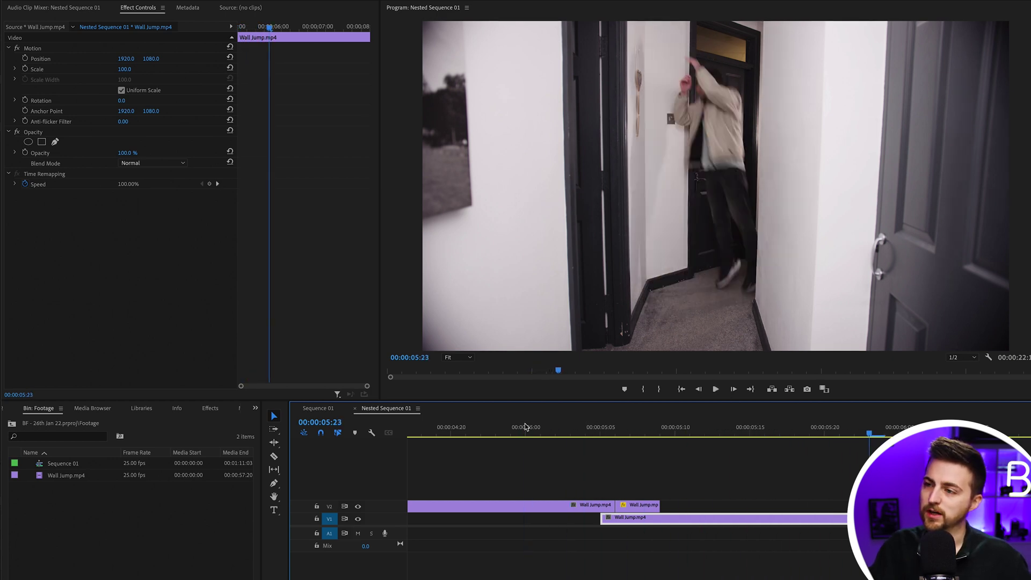
click(526, 427)
click(526, 427)
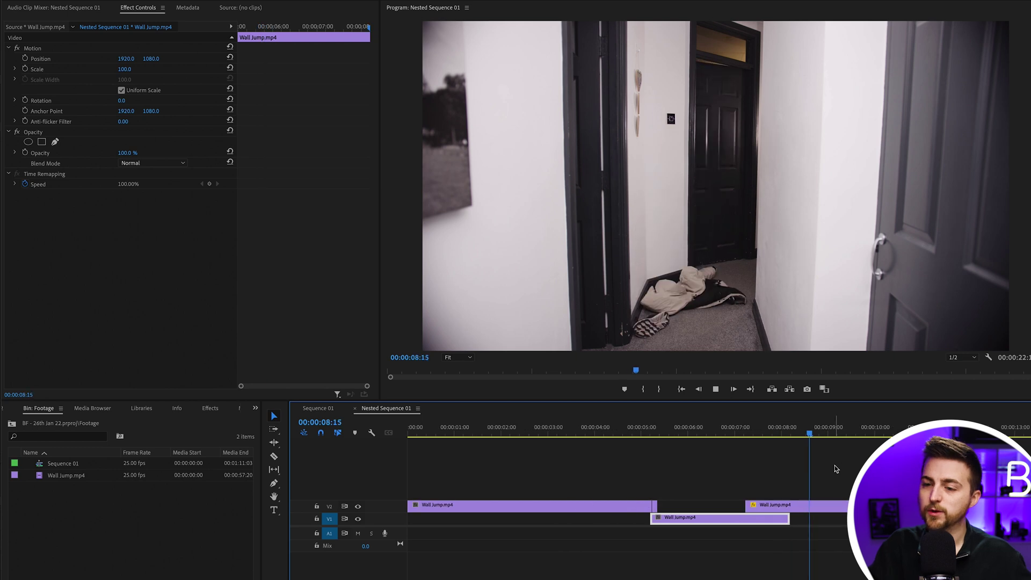
key(backslash)
Return to Sequence 01 and play the nested effect with its camera movement from the start.
click(317, 408)
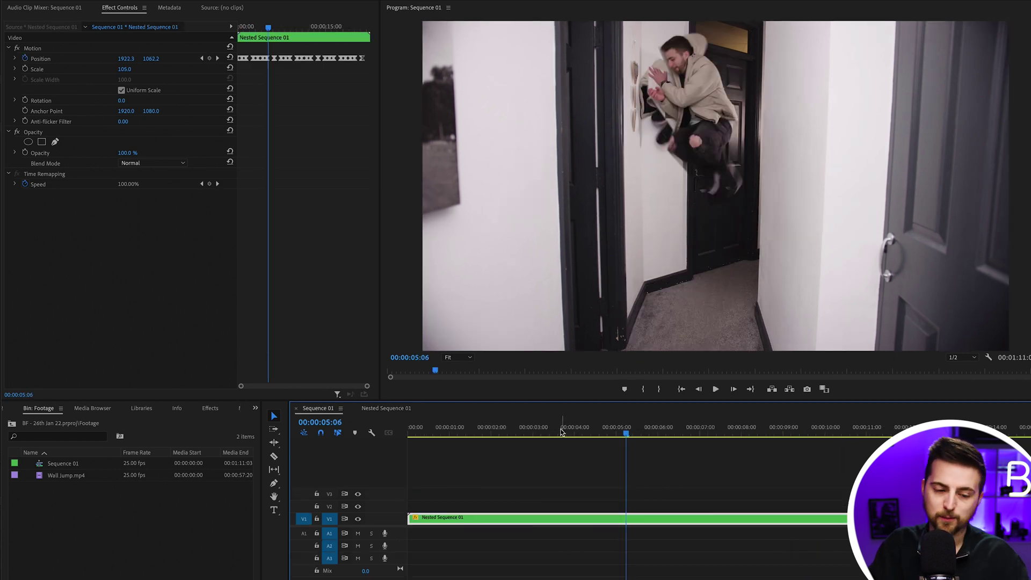
key(Home)
key(minus)
key(space)
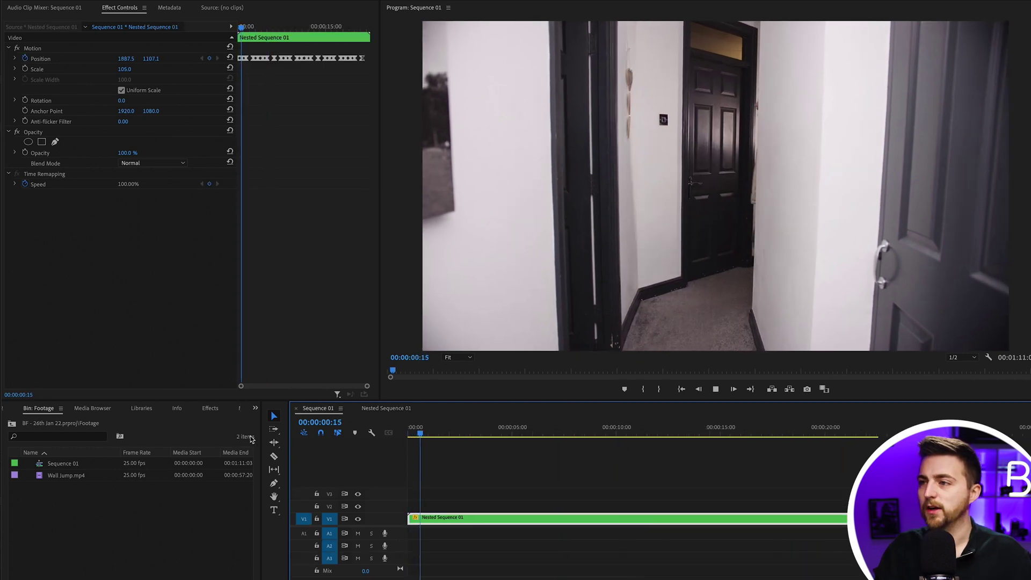